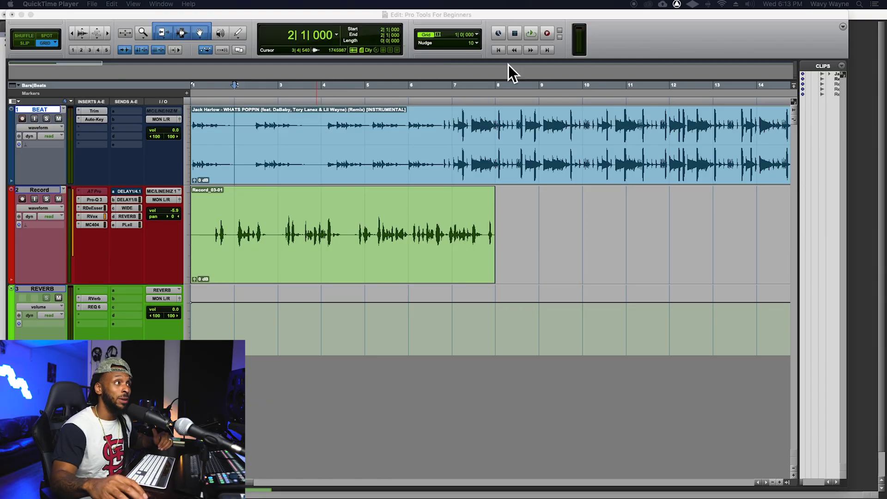
Focus the Pro Tools Edit window and select the Zoomer tool
left_click(635, 29)
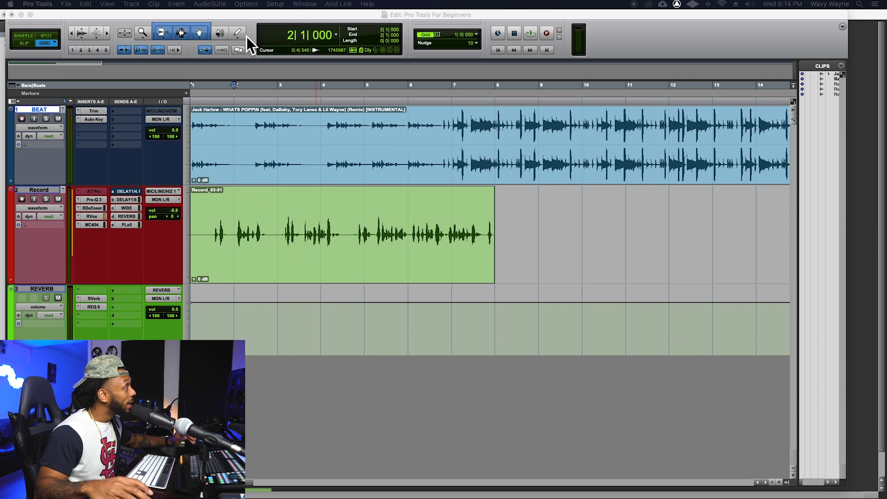
left_click(140, 37)
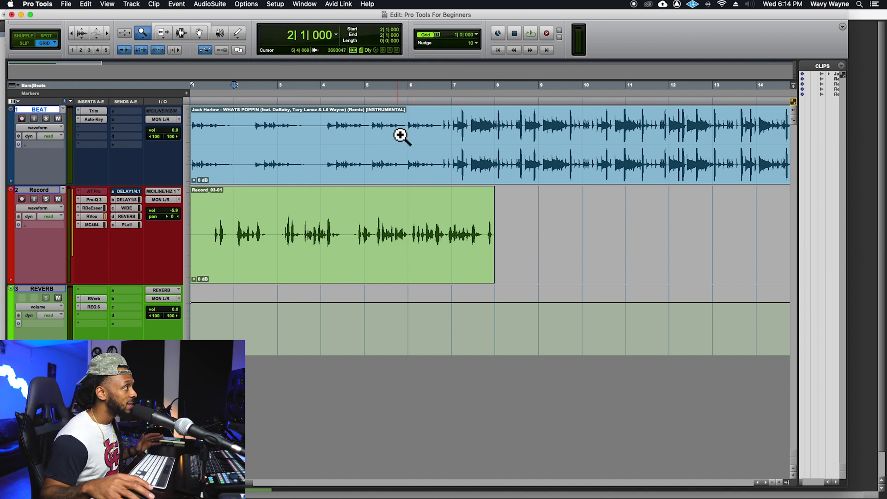
Zoom in with the Zoomer around the BEAT clip until bars 4–5 fill the view
left_click(382, 156)
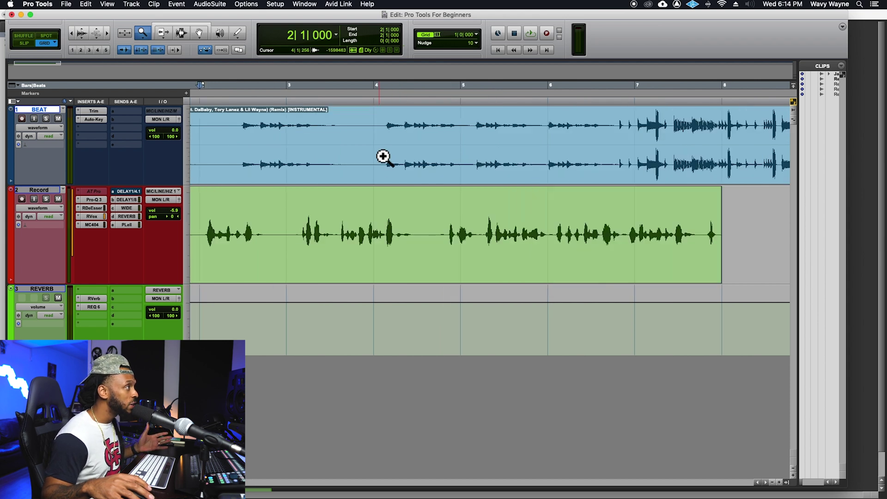
left_click(387, 154)
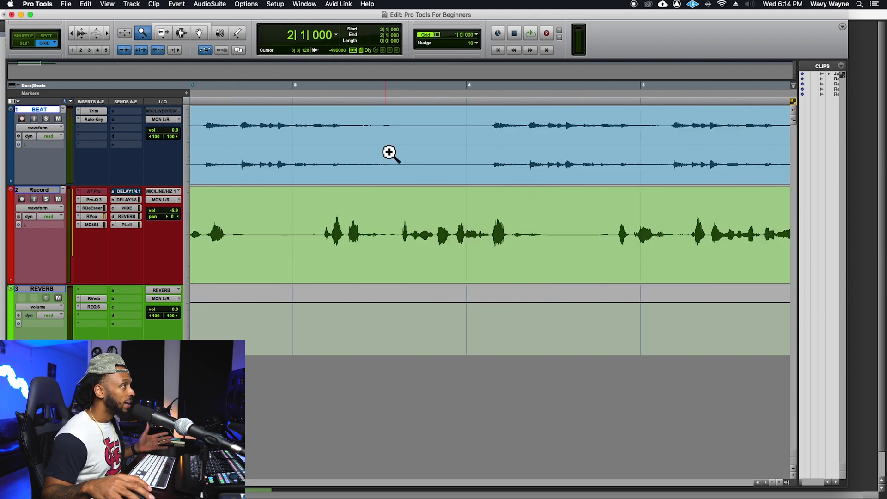
left_click(504, 140)
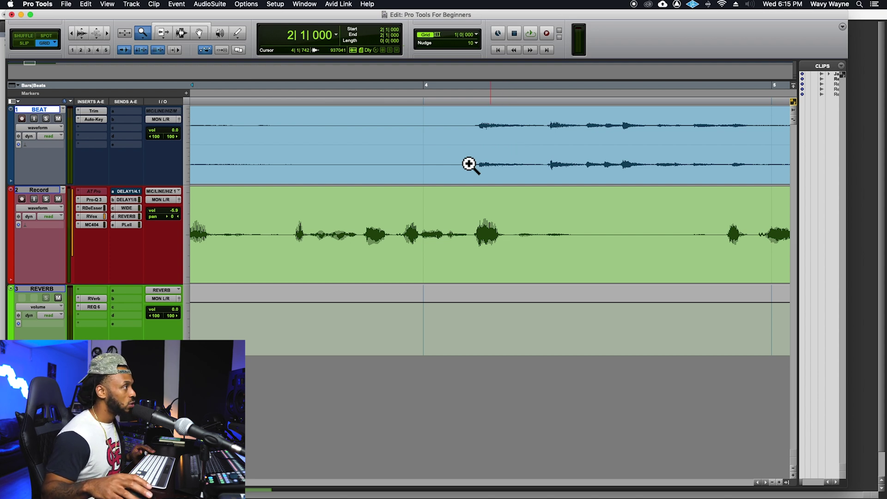
Option-click out to bars 1–53, zoom back in on the Record clip, then out to bars 1–14
left_click(455, 223, "alt")
left_click(455, 223, "alt")
left_click(455, 222, "alt")
left_click(455, 223, "alt")
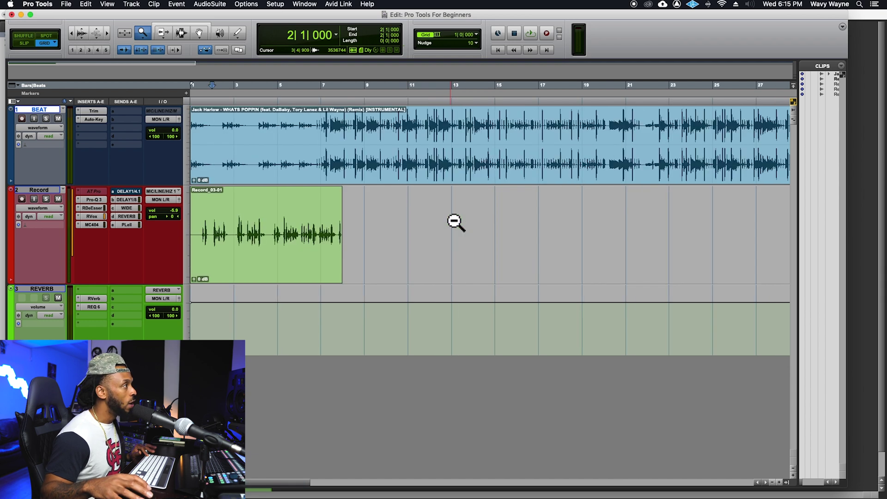
left_click(455, 223, "alt")
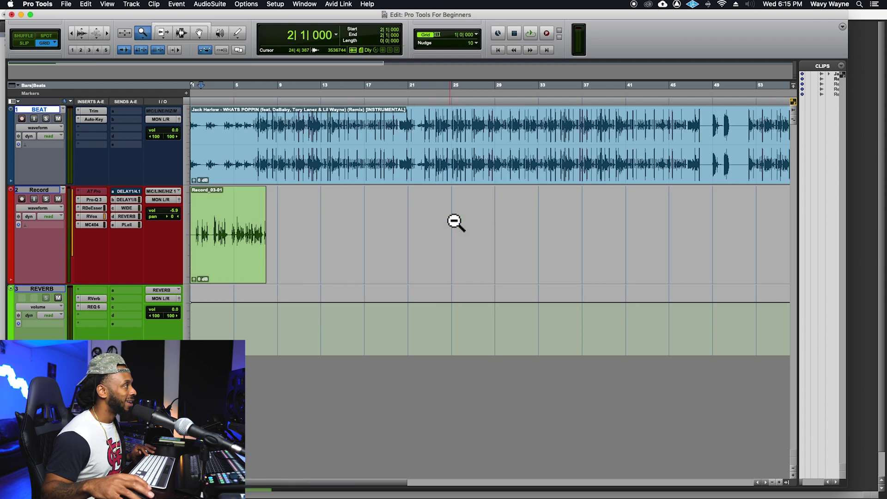
left_click(301, 160)
left_click(303, 160)
left_click(303, 160)
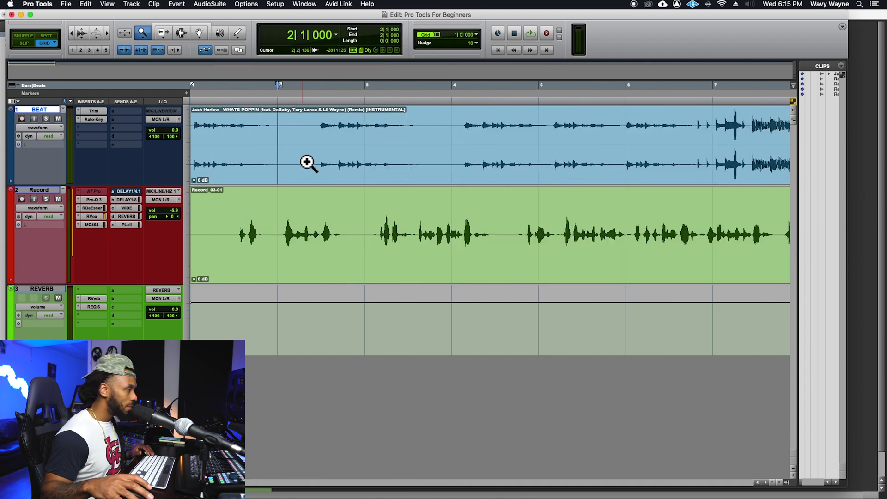
left_click(307, 163, "alt")
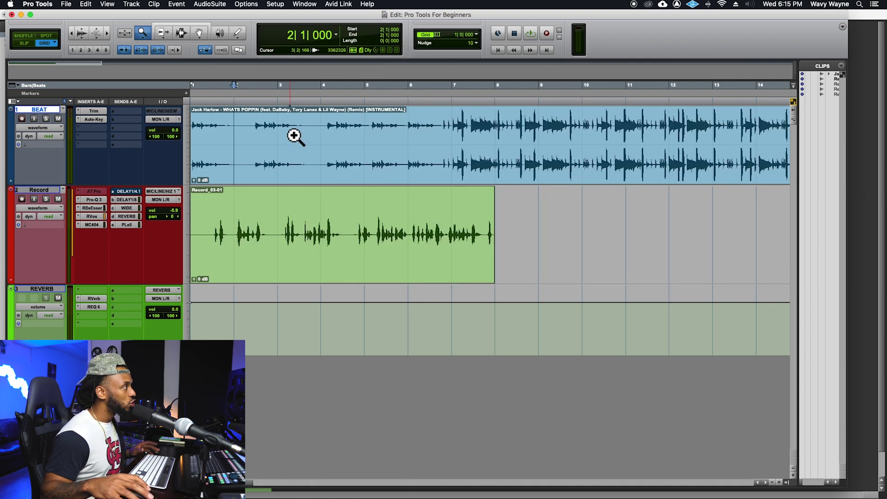
Drag Zoomer boxes over stretches of the BEAT clip, ending one step out around bar 4
left_click_drag(291, 134, 366, 184)
left_click_drag(475, 129, 551, 173)
left_click_drag(655, 124, 642, 169)
left_click(508, 156, "alt")
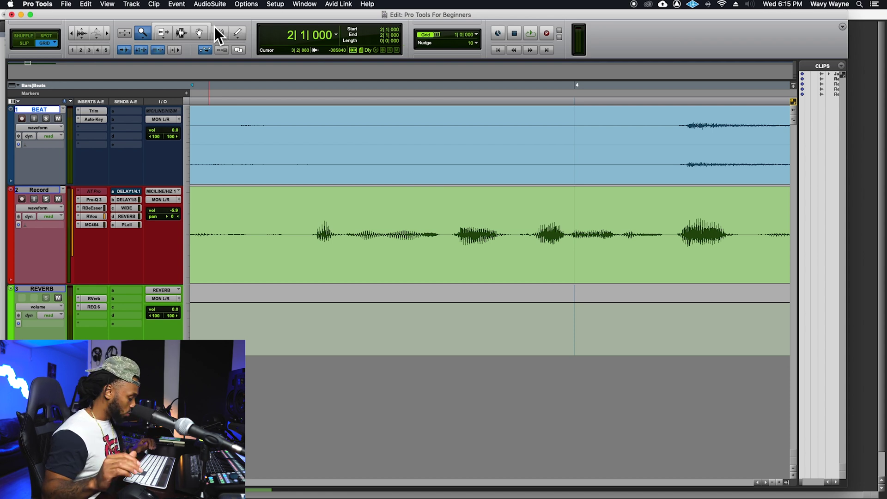
Fit the whole session, then marquee-zoom into BEAT near bar 9 until the waveform curves smoothly
double_click(146, 33)
double_click(150, 39)
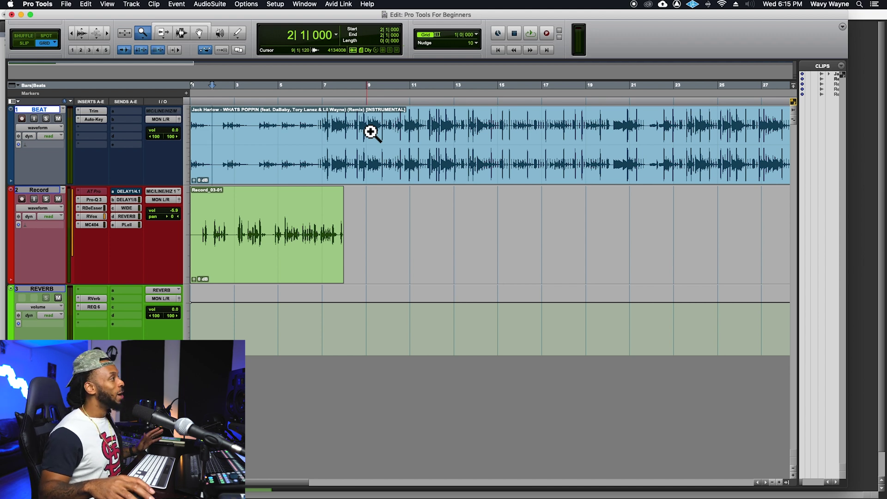
left_click_drag(361, 131, 384, 135)
left_click_drag(453, 129, 423, 130)
left_click_drag(430, 129, 410, 130)
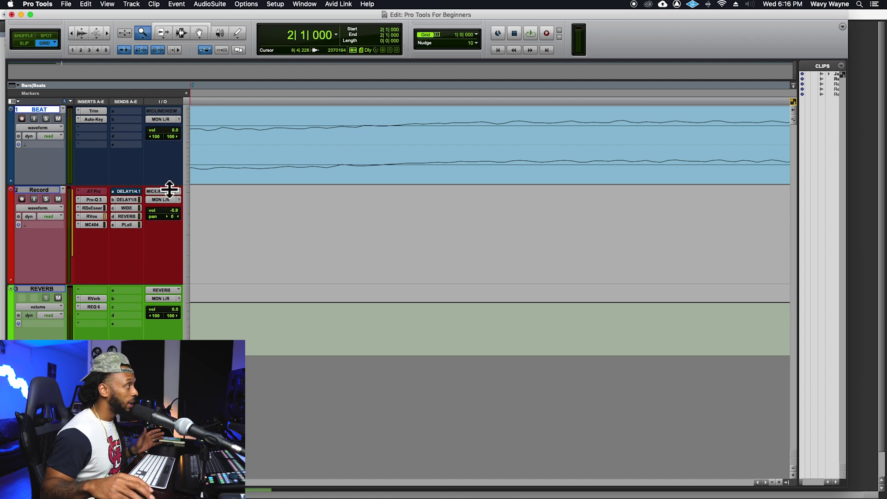
Drag the BEAT and Record track borders to resize them, then set the tracks to medium height
left_click_drag(169, 189, 179, 173)
left_click_drag(177, 277, 183, 234)
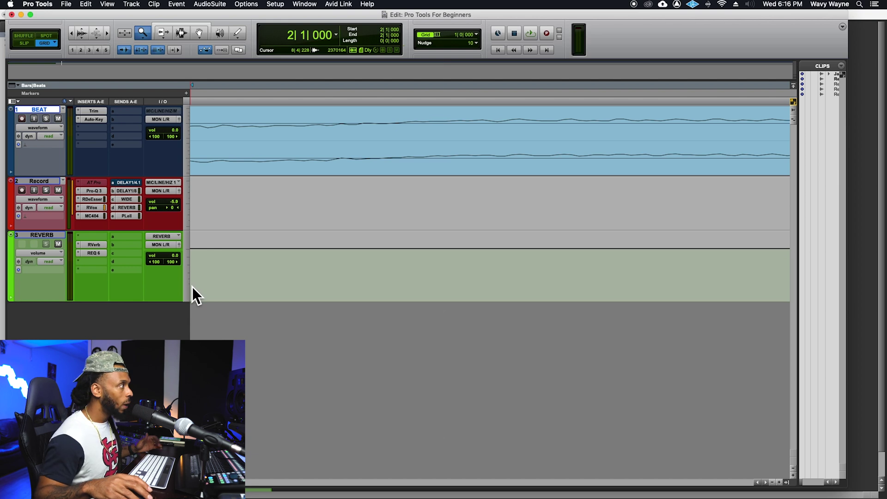
left_click(188, 144)
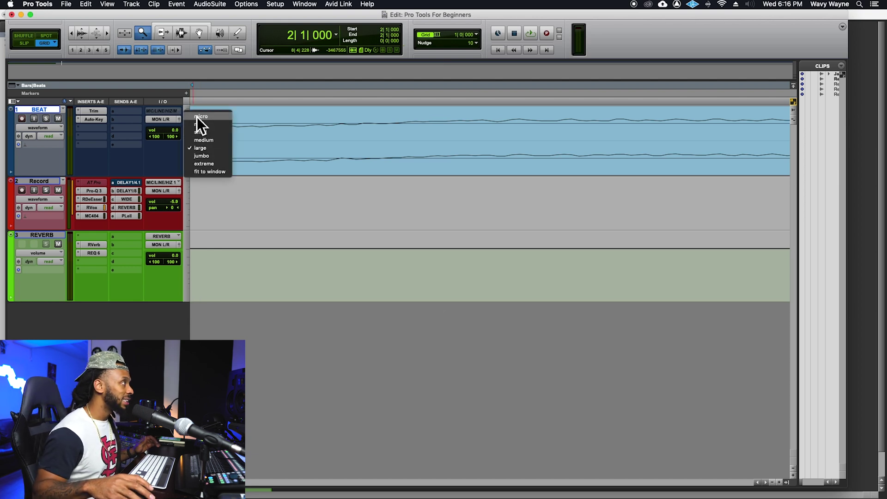
left_click(212, 140)
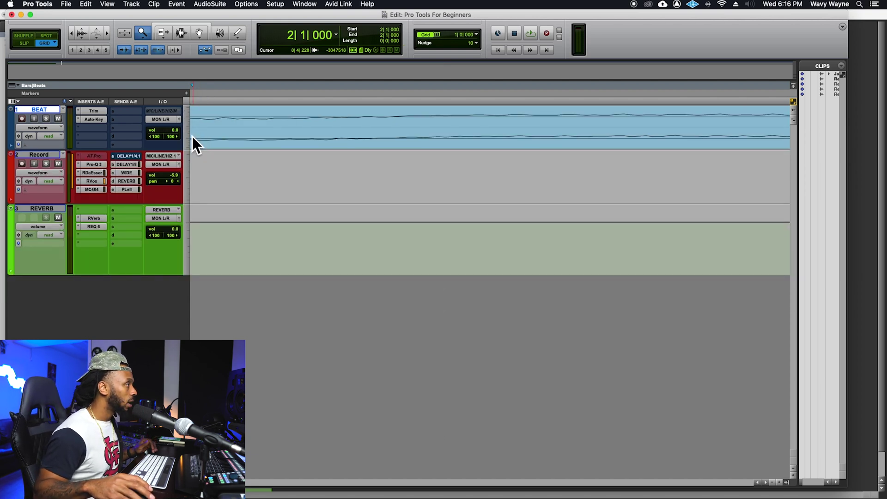
Set the tracks to large height and the BEAT track to Jumbo
left_click(192, 137)
left_click(199, 146)
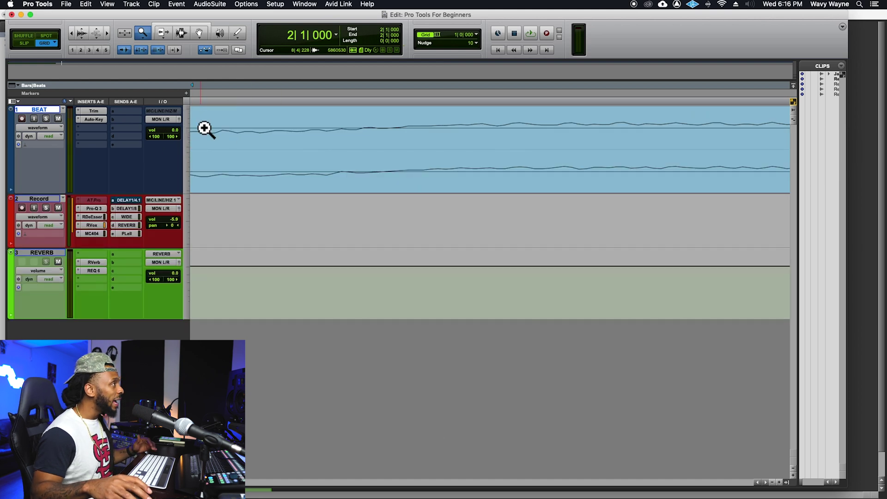
left_click(12, 112)
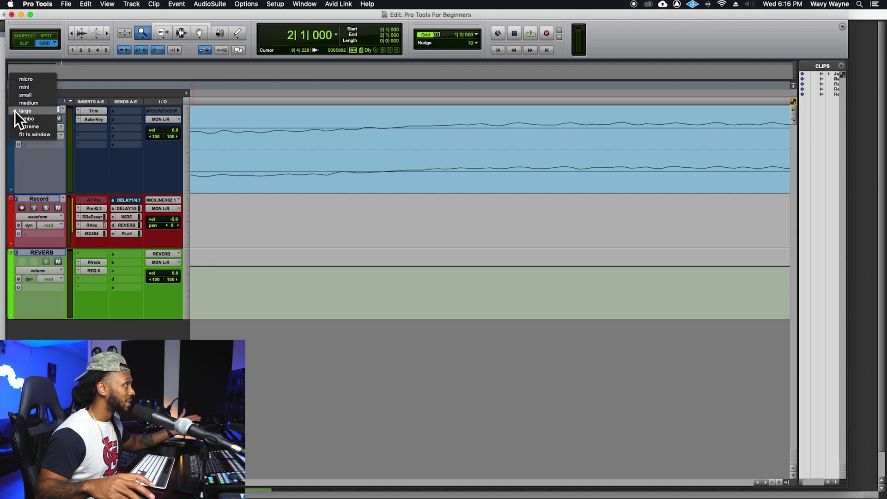
left_click(46, 121)
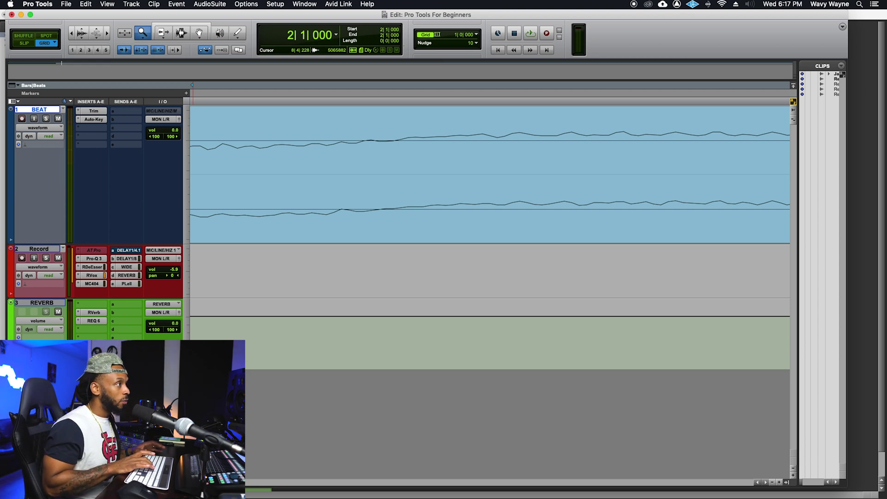
Zoom the timeline out to bars 1–53 with R, then back in to bars 1–27 with T
key("r")
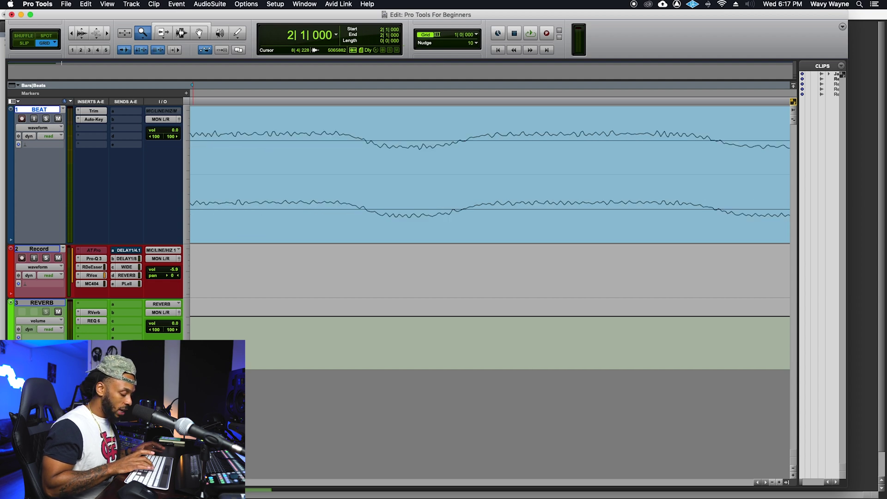
key("r")
key("r")
key("r")
key("r")
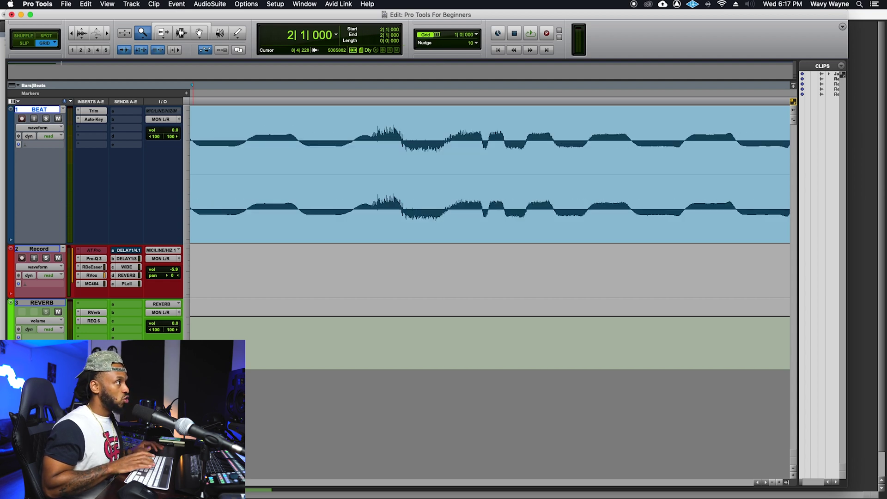
key("r")
key("r")
key("r")
key("r")
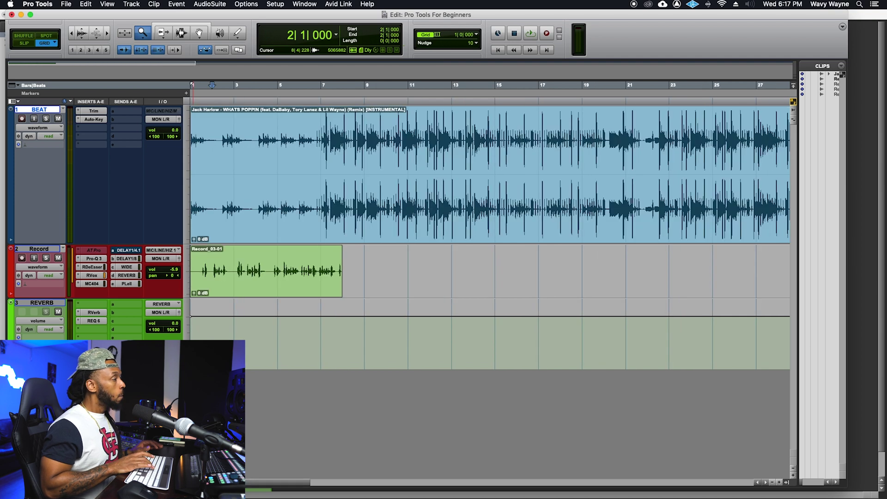
key("r")
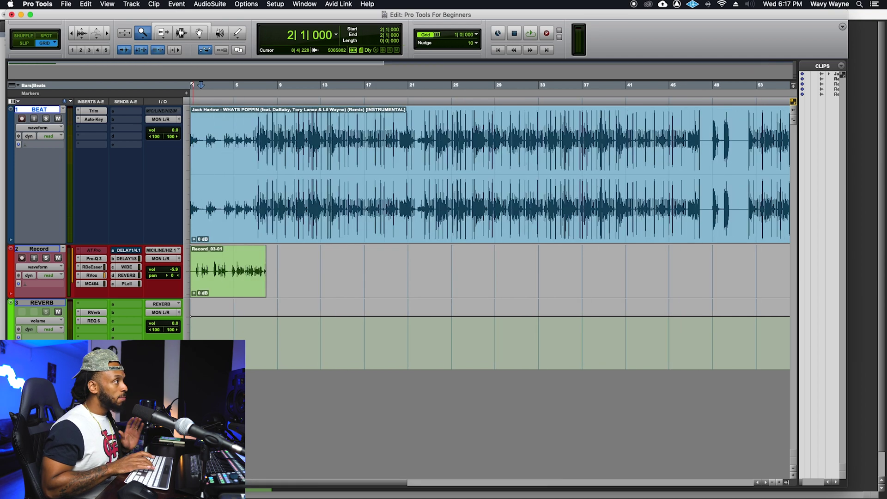
key("t")
key("r")
key("t")
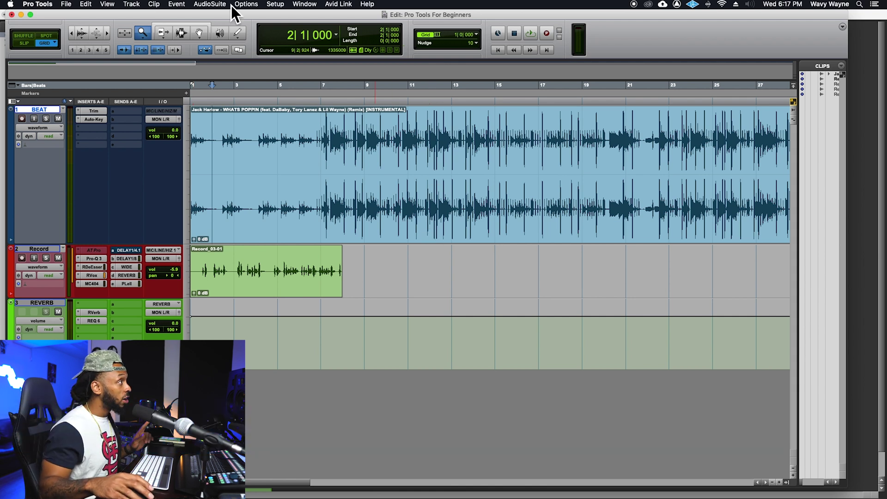
Switch to the Selector tool and place the insertion point at bar 10 on BEAT
left_click(181, 32)
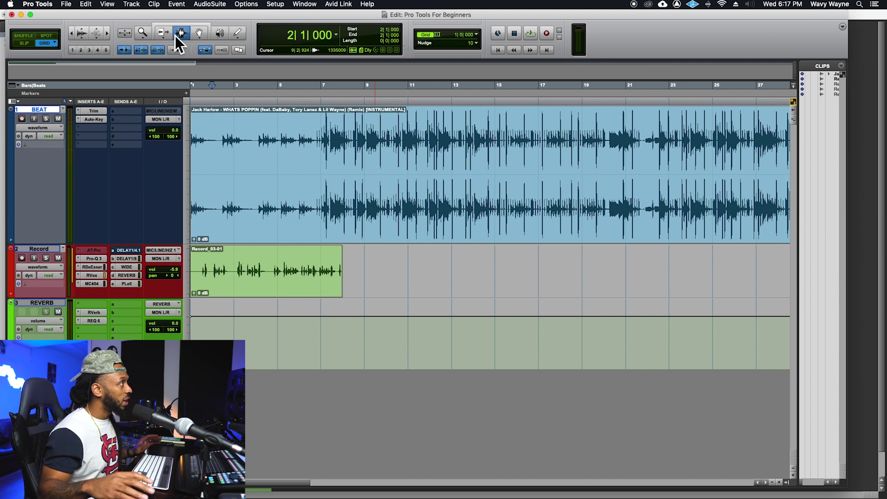
left_click(165, 38)
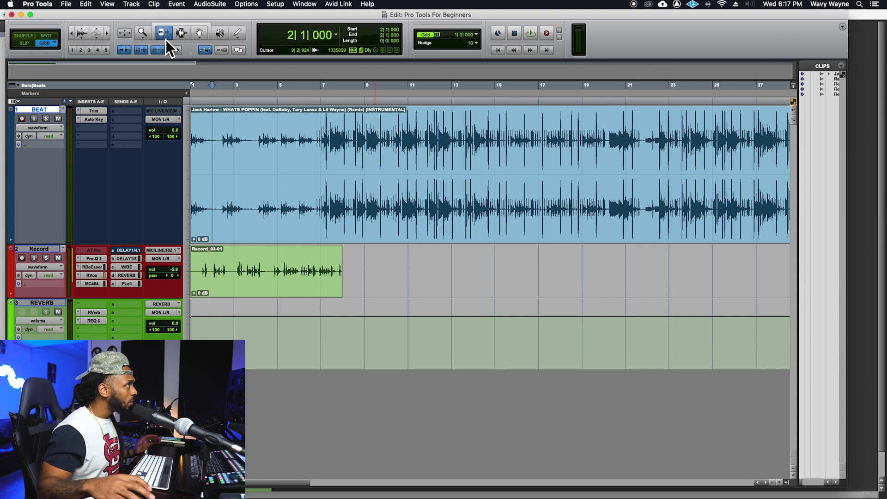
left_click(185, 36)
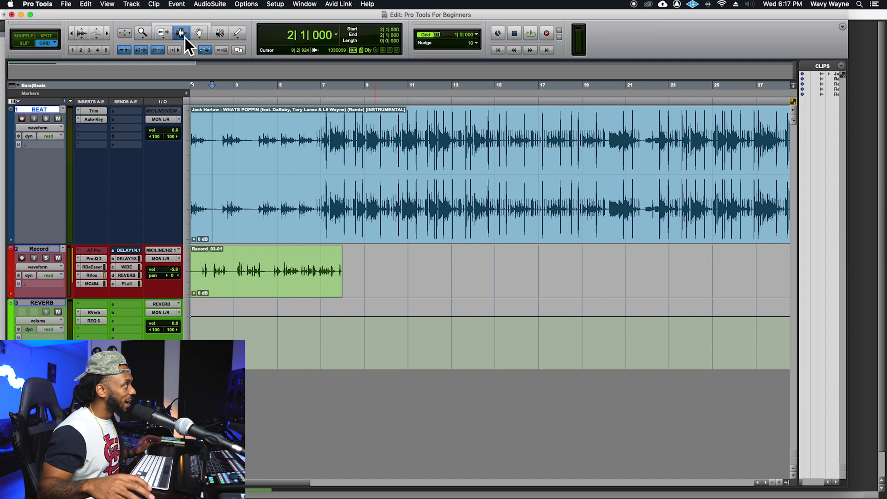
left_click(393, 156)
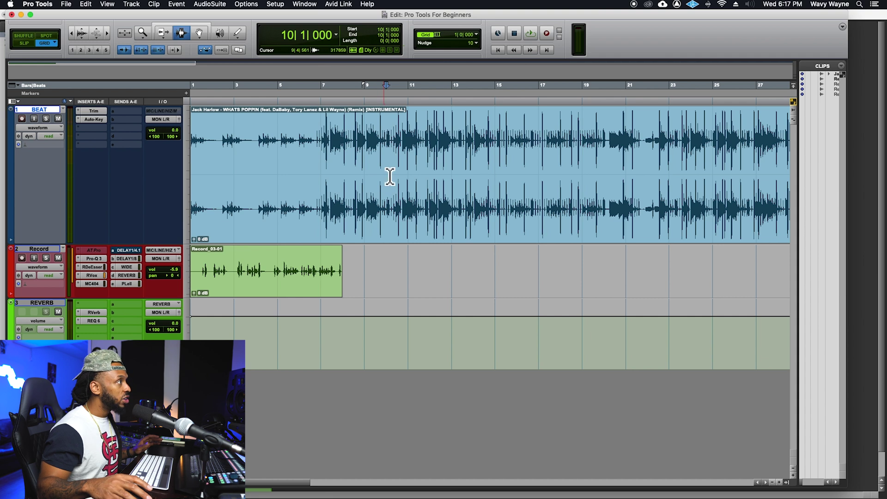
Move the insertion point to the Record track and zoom in, then further out
left_click(397, 258)
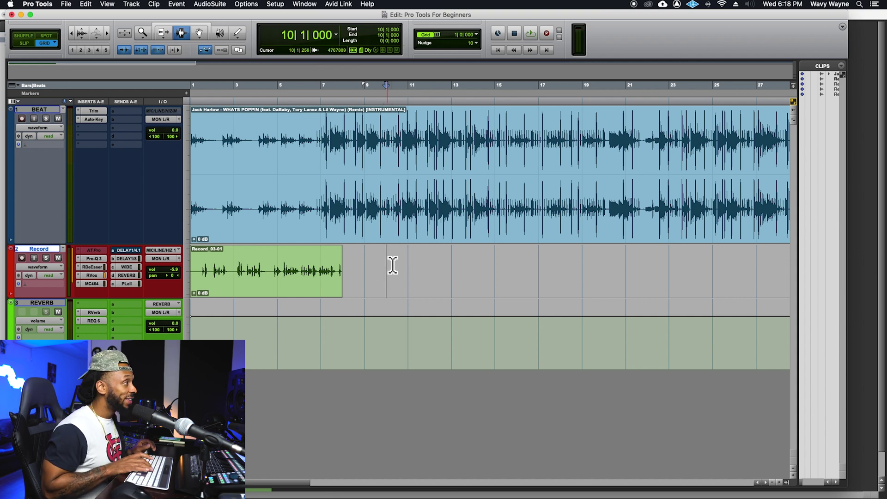
key("super+bracketright")
key("super+bracketright")
key("super+bracketright")
key("super+bracketright")
key("super+bracketright")
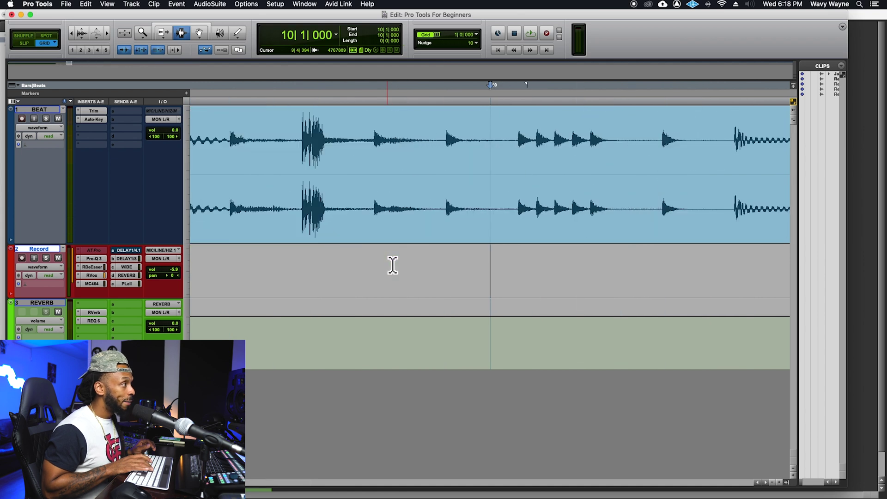
key("super+bracketleft")
key("super+bracketleft")
key("super+bracketleft")
key("super+bracketleft")
key("super+bracketleft")
key("super+bracketleft")
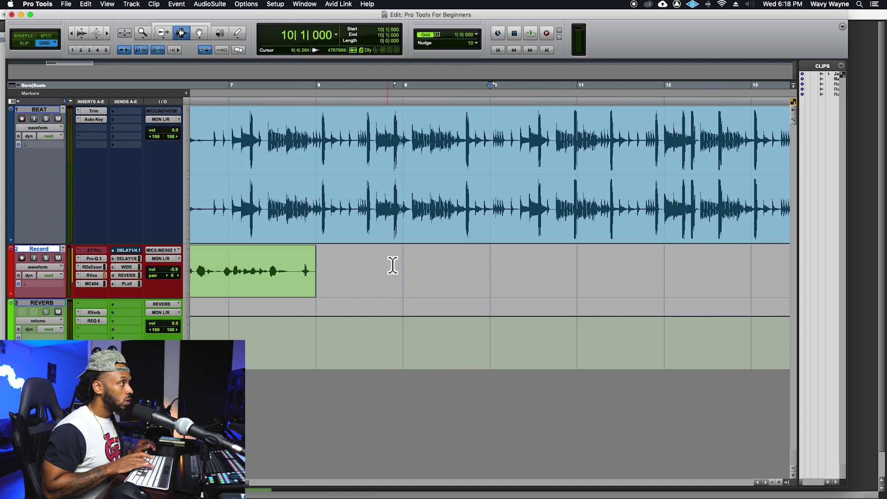
key("super+bracketleft")
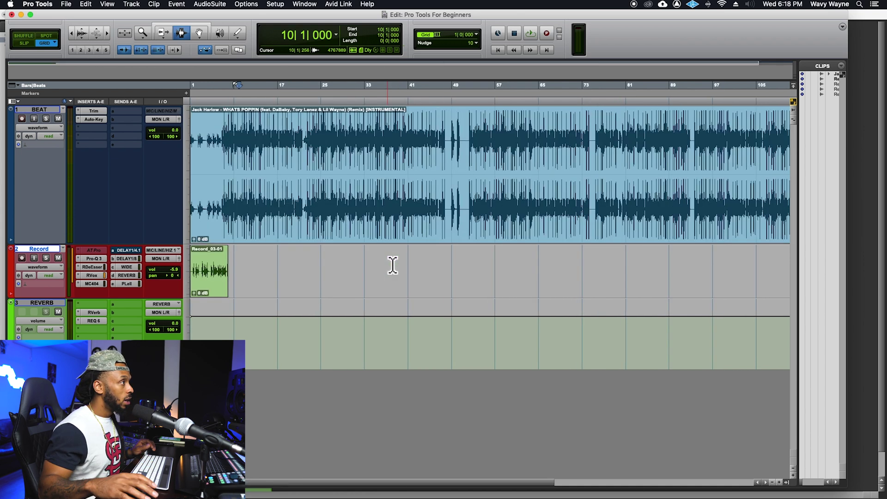
Select bars 43–45 on BEAT and zoom in and out around that selection
left_click(425, 145)
left_click_drag(425, 145, 436, 142)
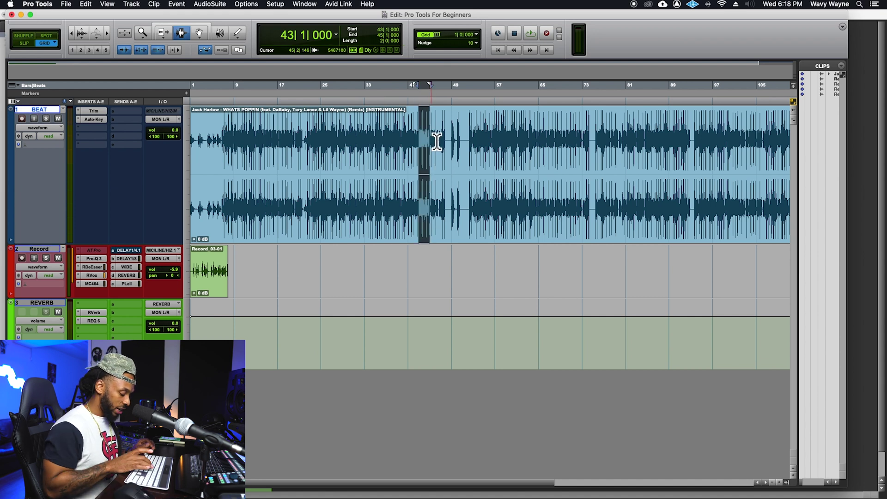
key("super+bracketright")
key("super+bracketright")
key("super+bracketright")
key("super+bracketright")
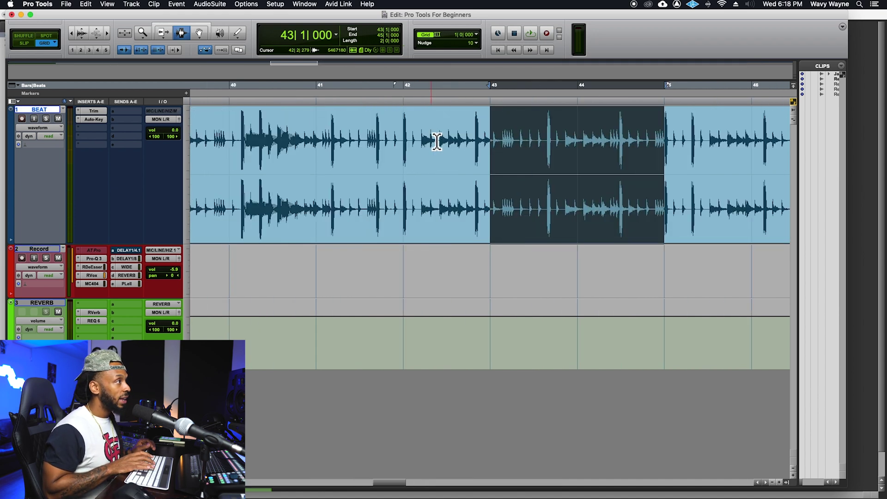
key("super+bracketleft")
key("super+bracketleft")
key("super+bracketleft")
key("super+bracketleft")
key("super+bracketright")
key("super+bracketright")
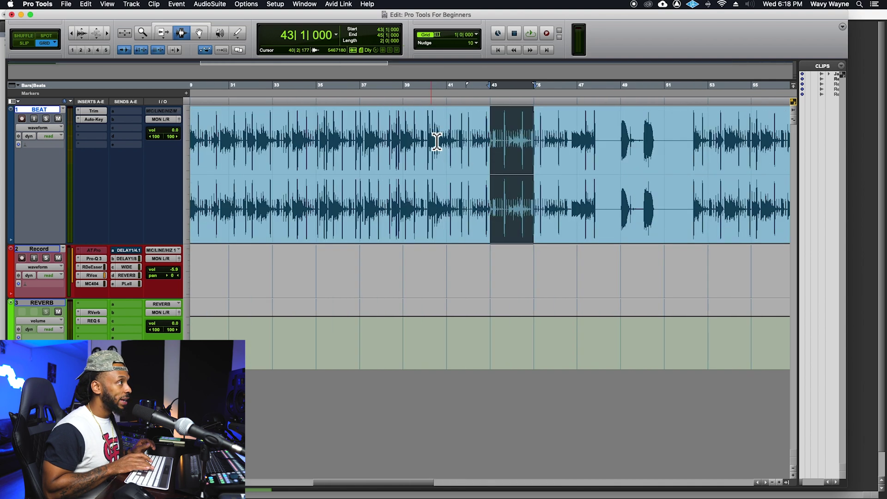
key("super+bracketright")
key("super+bracketright")
key("super+bracketright")
key("super+bracketright")
key("super+bracketleft")
key("super+bracketleft")
key("super+bracketleft")
key("super+bracketleft")
key("super+bracketleft")
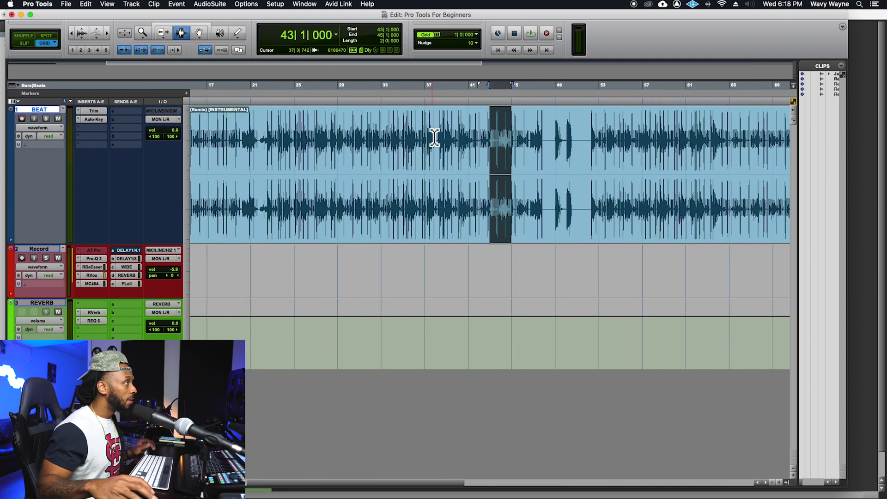
Select the single bar 23–24 on BEAT and zoom in around it, then partly out
left_click_drag(273, 143, 291, 144)
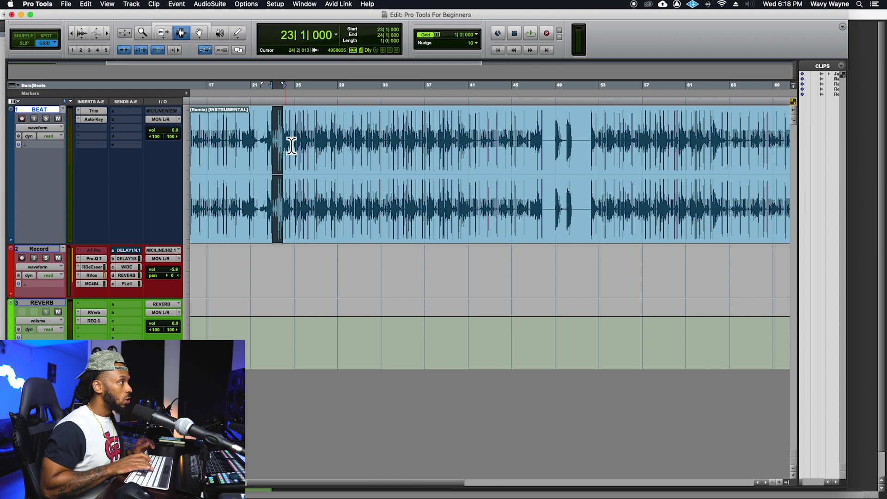
key("super+bracketright")
key("super+bracketright")
key("super+bracketright")
key("super+bracketright")
key("super+bracketleft")
key("super+bracketleft")
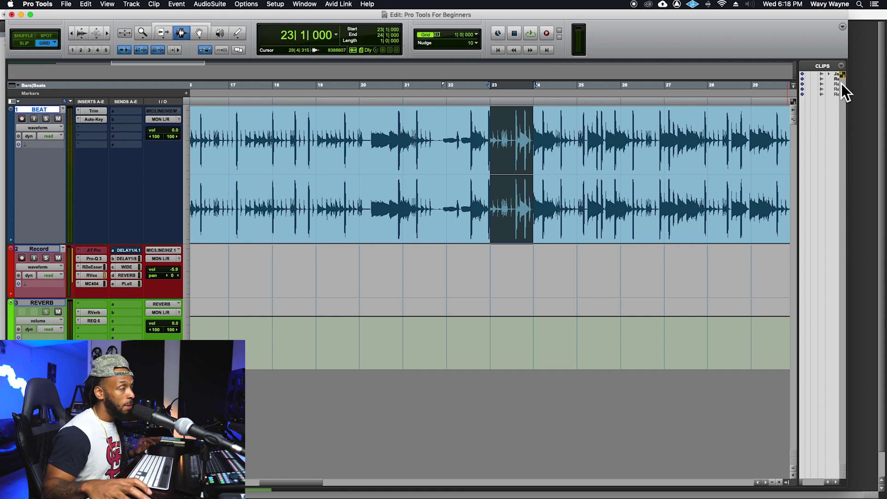
Move the one-bar selection to bars 27–28, show the Track List, and zoom out to the whole song
left_click_drag(854, 107, 858, 104)
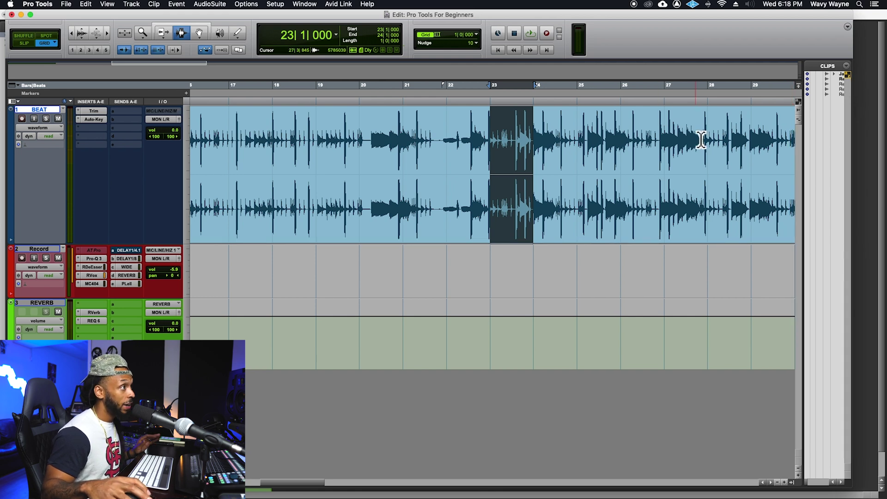
left_click_drag(700, 139, 687, 142)
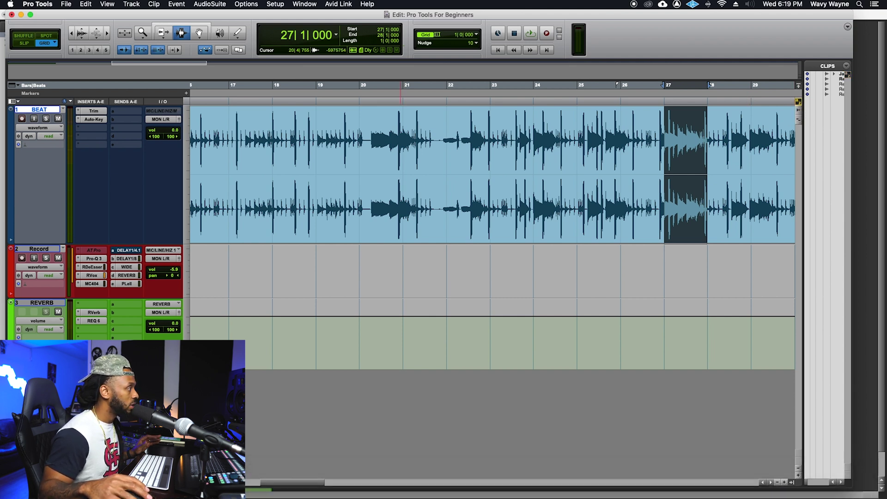
key("alt+super+l")
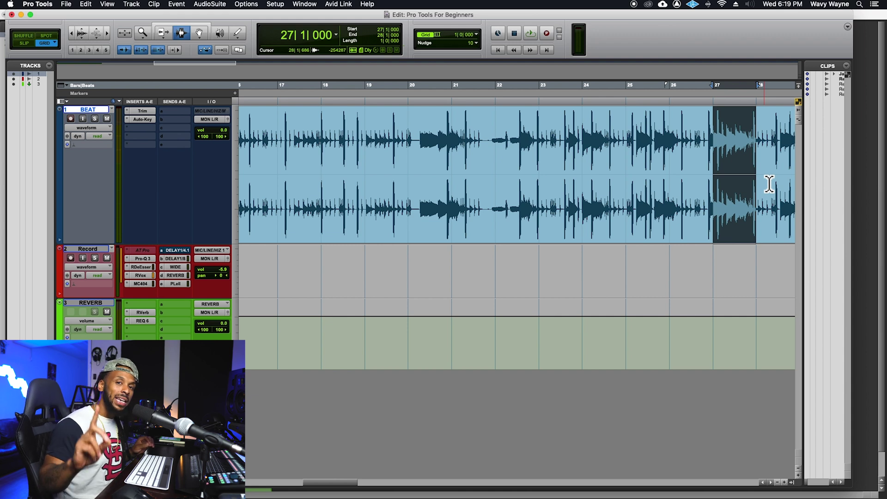
key("super+bracketright")
key("super+bracketright")
key("super+bracketright")
key("super+bracketright")
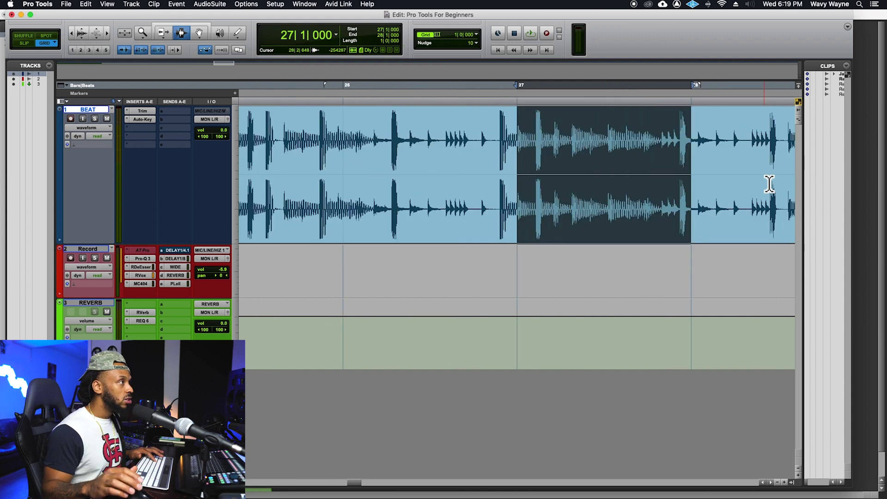
key("super+bracketleft")
key("super+bracketleft")
key("super+bracketleft")
key("super+bracketleft")
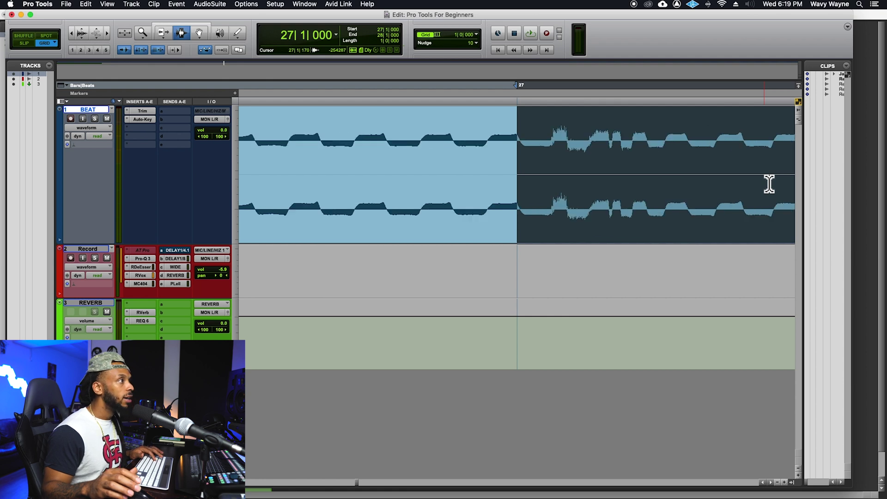
key("super+bracketleft")
key("super+bracketleft")
key("super+bracketleft")
key("super+bracketleft")
key("super+bracketleft")
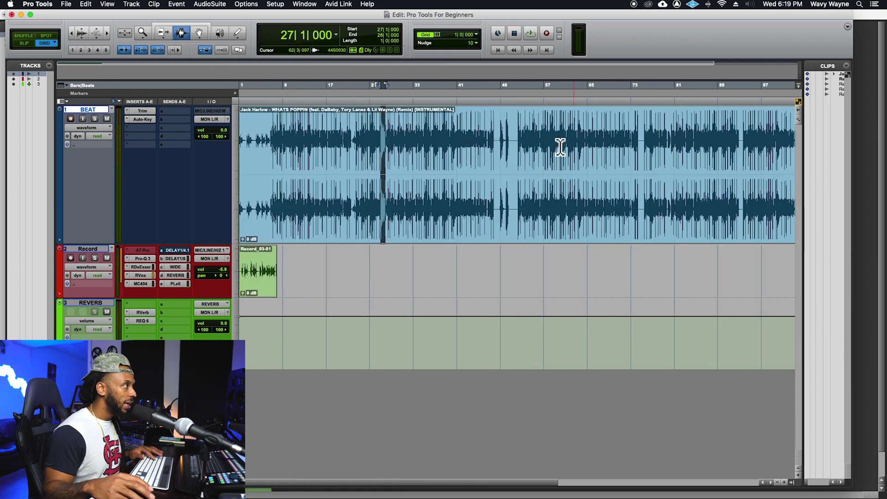
Place the insertion point at bar 45, zoom in around it, then out to the whole song
left_click(398, 158)
left_click(457, 159)
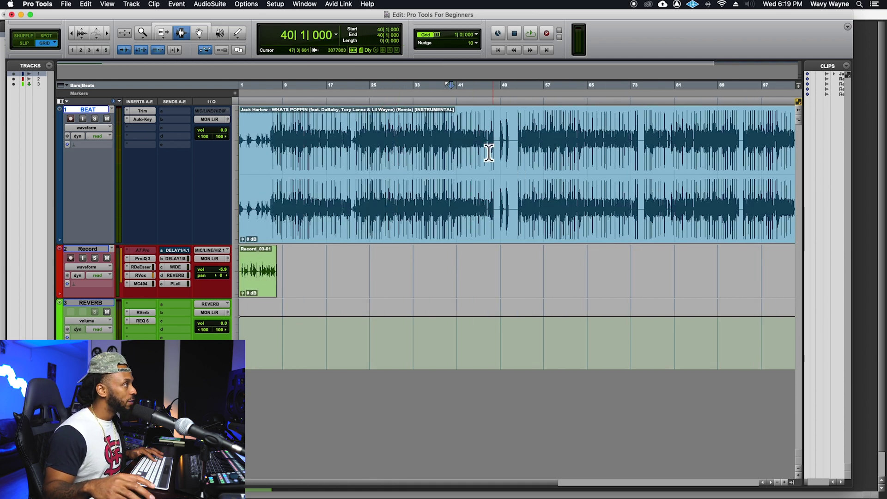
left_click(489, 152)
key("t")
key("t")
key("t")
key("t")
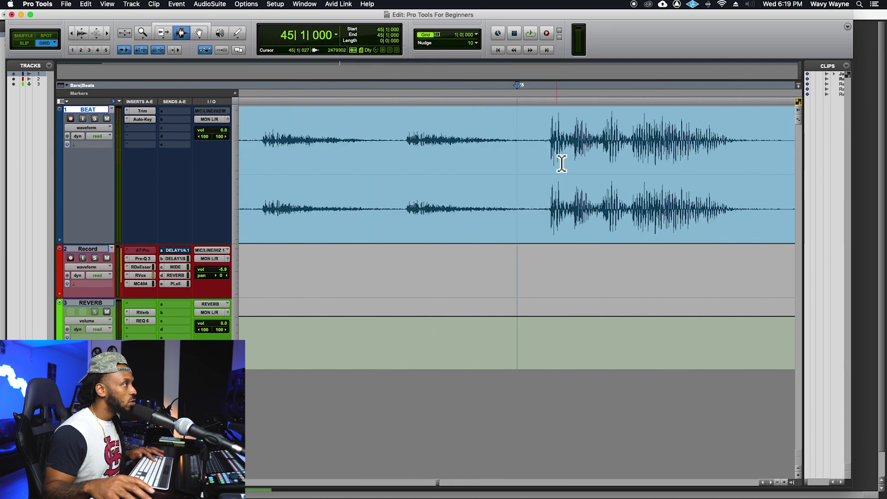
key("r")
key("r")
key("r")
key("r")
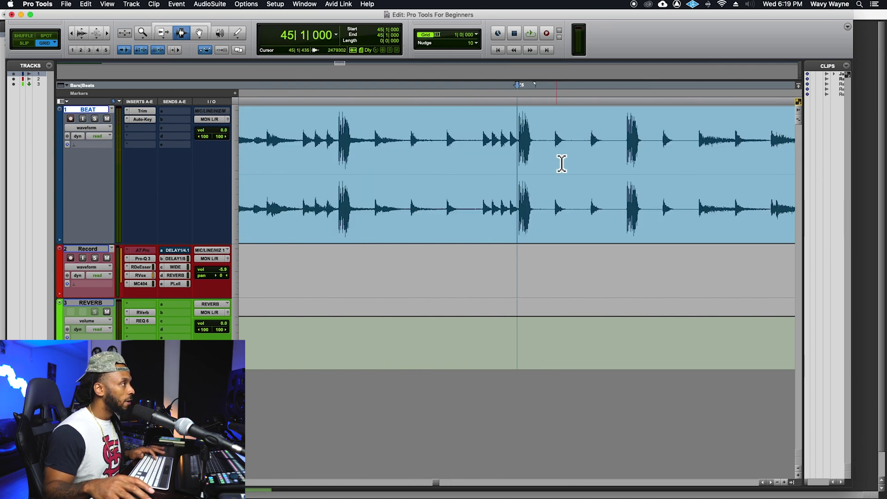
key("r")
key("r")
key("r")
key("r")
key("r")
key("r")
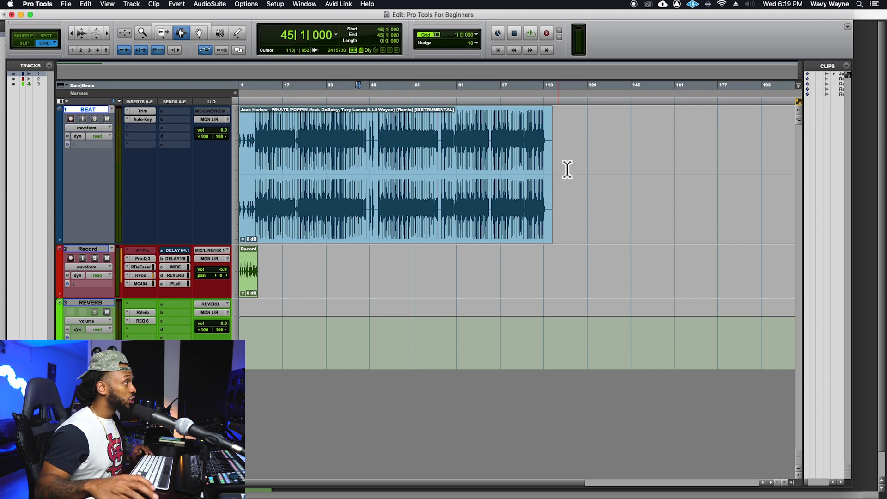
Select bars 22–46, collapse to an insertion point at bar 71, and start resizing BEAT with Control+Up/Down
left_click_drag(300, 126, 362, 124)
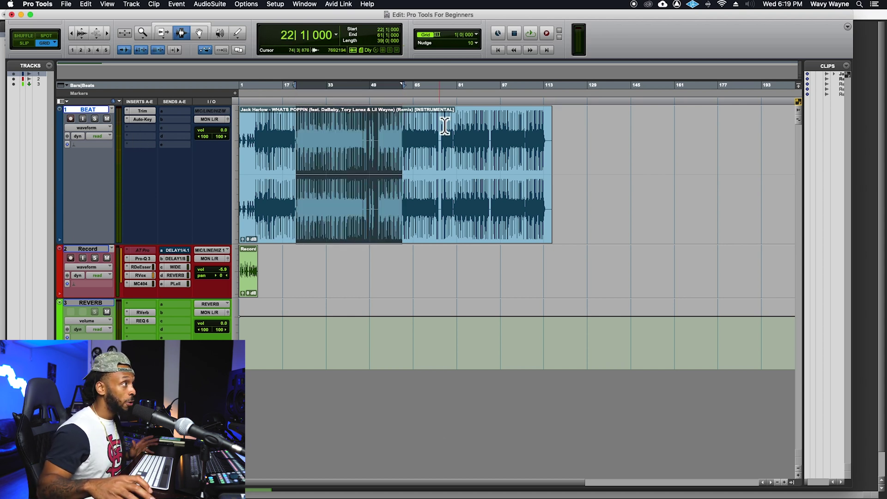
left_click(432, 138)
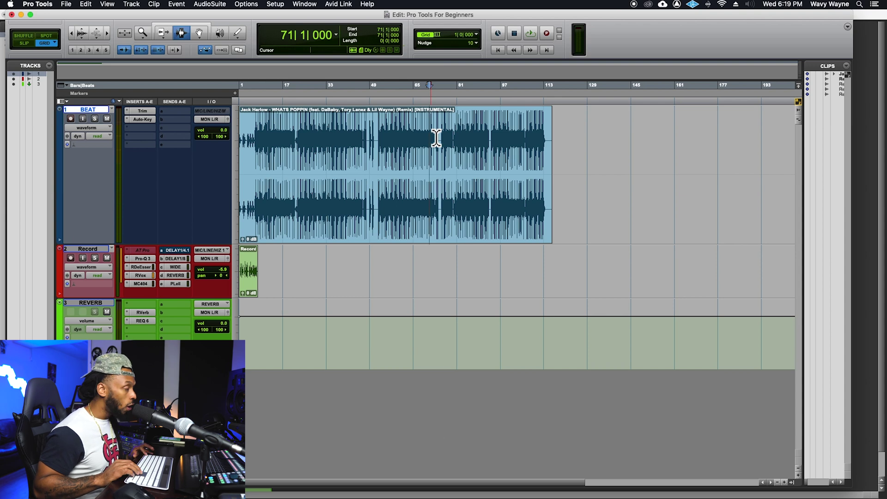
key("ctrl+Up")
key("ctrl+Up")
key("ctrl+Up")
key("ctrl+Up")
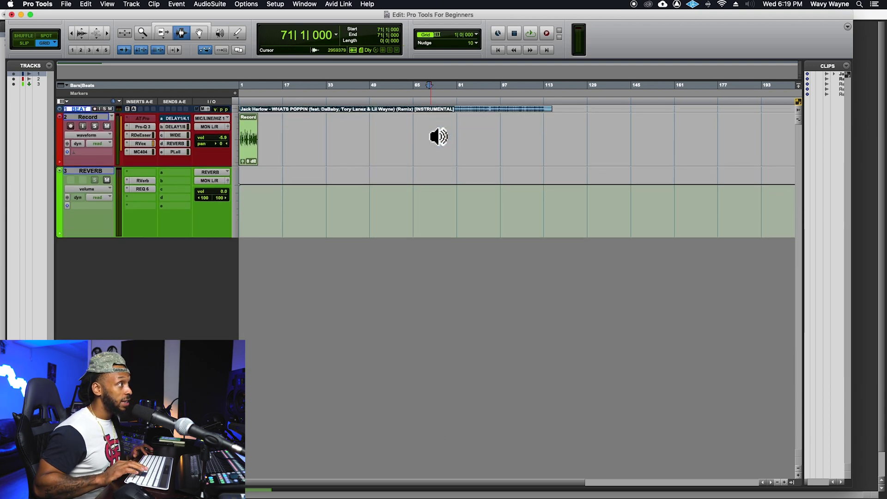
key("ctrl+Down")
key("ctrl+Down")
key("ctrl+Down")
key("ctrl+Down")
key("ctrl+Down")
key("ctrl+Up")
key("ctrl+Up")
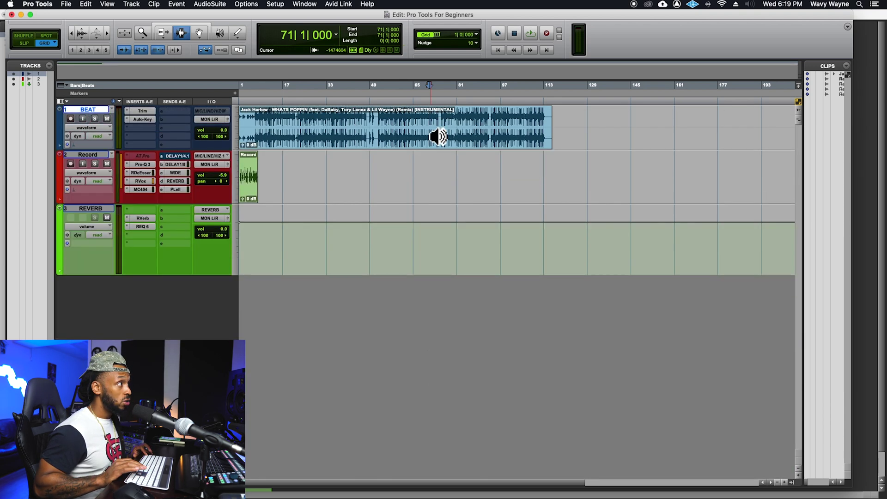
key("ctrl+Up")
key("ctrl+Up")
Cycle the BEAT track height up and down, leaving it at medium height
key("ctrl+Down")
key("ctrl+Down")
key("ctrl+Down")
key("ctrl+Down")
key("ctrl+Down")
key("ctrl+Up")
key("ctrl+Up")
key("ctrl+Up")
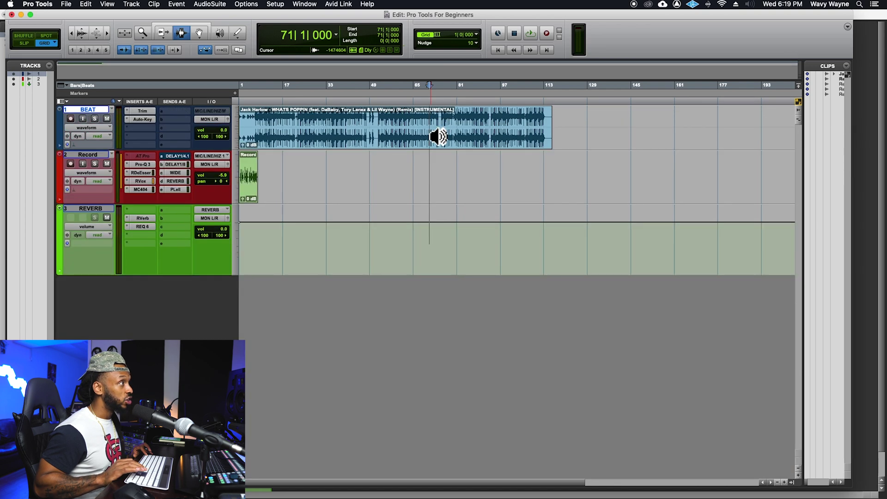
key("ctrl+Up")
key("ctrl+Up")
key("ctrl+Down")
key("ctrl+Up")
key("ctrl+Down")
key("ctrl+Down")
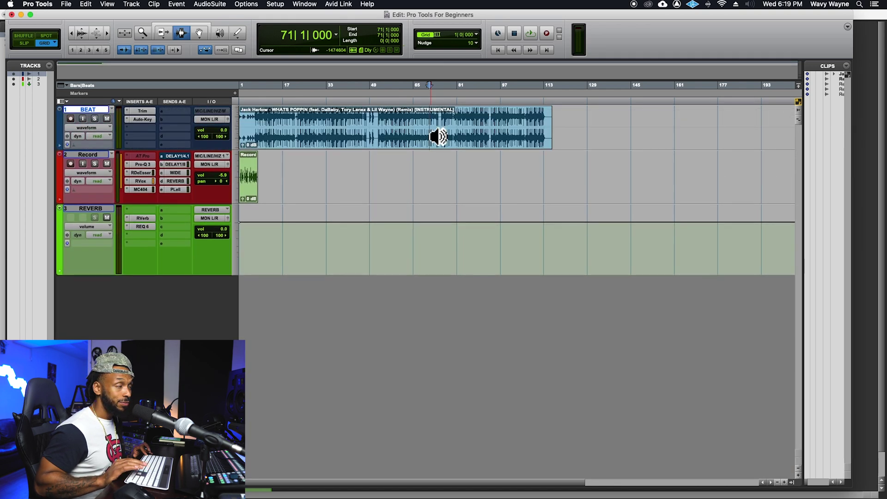
key("ctrl+Down")
key("ctrl+Up")
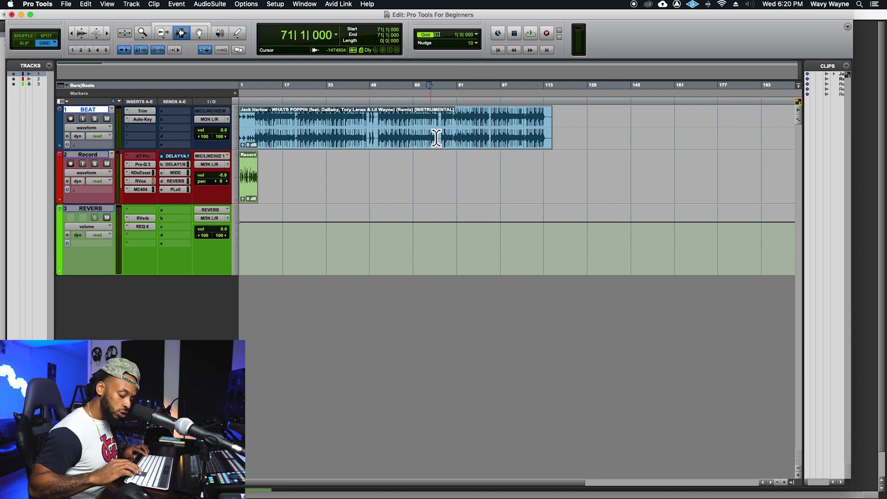
Resize all tracks with Control+Option+Up/Down, ending at medium height showing waveforms
key("ctrl+alt+Down")
key("ctrl+alt+Down")
key("ctrl+alt+Down")
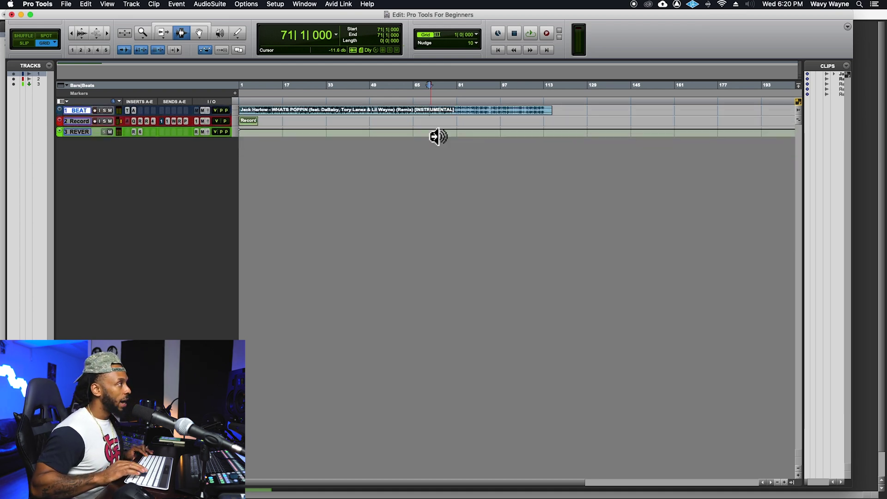
key("ctrl+alt+Up")
key("ctrl+alt+Up")
key("ctrl+alt+Up")
key("ctrl+alt+Down")
key("ctrl+alt+Down")
key("ctrl+alt+Down")
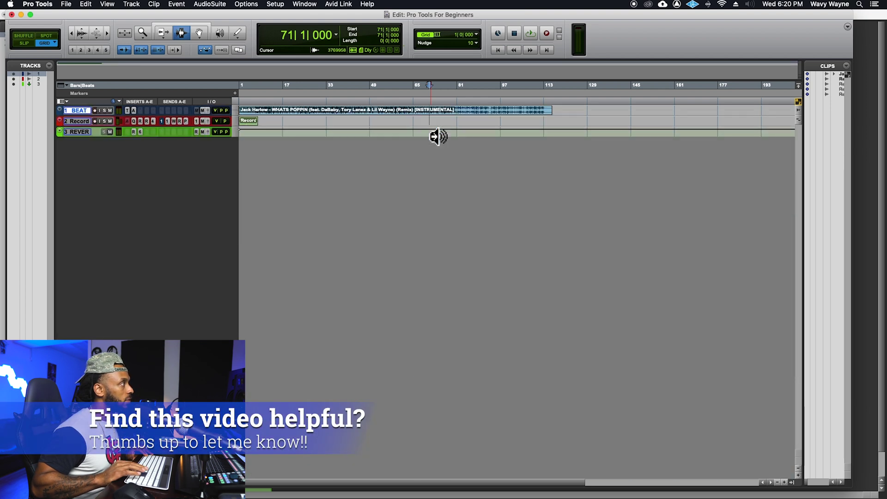
key("ctrl+alt+Up")
key("ctrl+alt+Up")
key("ctrl+alt+Down")
key("ctrl+alt+Down")
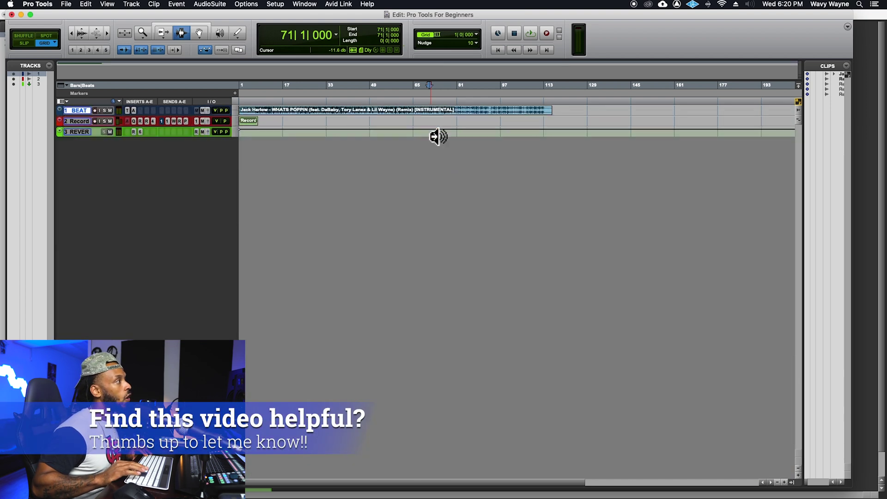
key("ctrl+alt+Up")
key("ctrl+alt+Up")
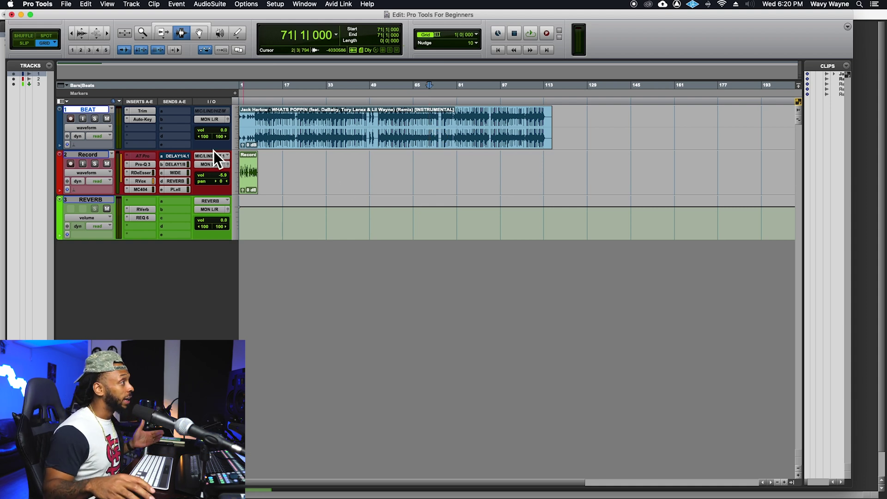
Set all tracks to small, then medium, then a larger height via the height popup, and show the Mix window
left_click(238, 174)
left_click(245, 157)
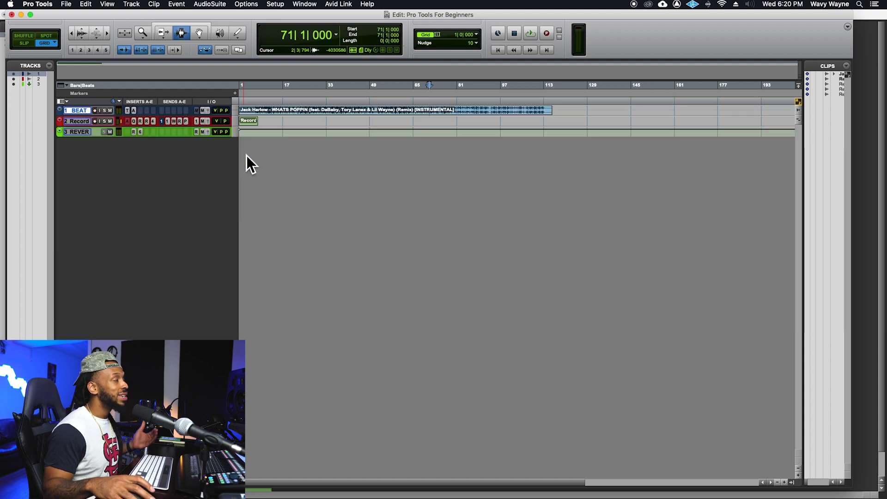
left_click(238, 124)
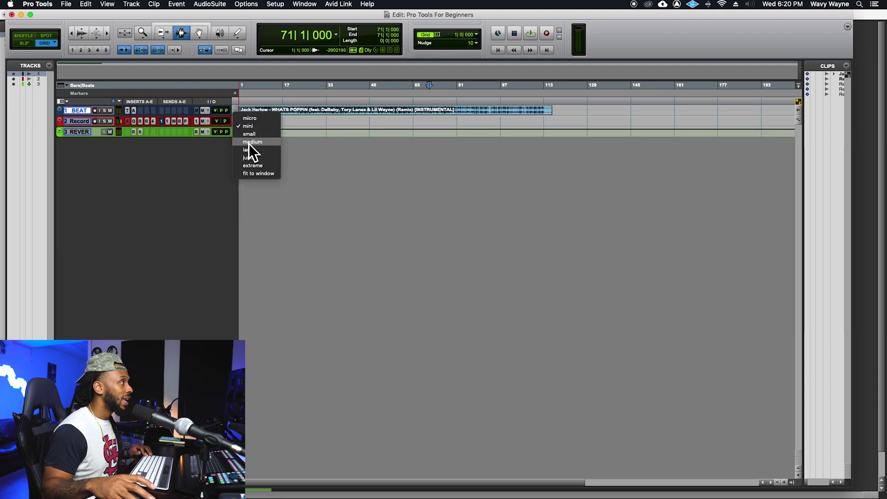
left_click(248, 143)
left_click(240, 227)
left_click(243, 235)
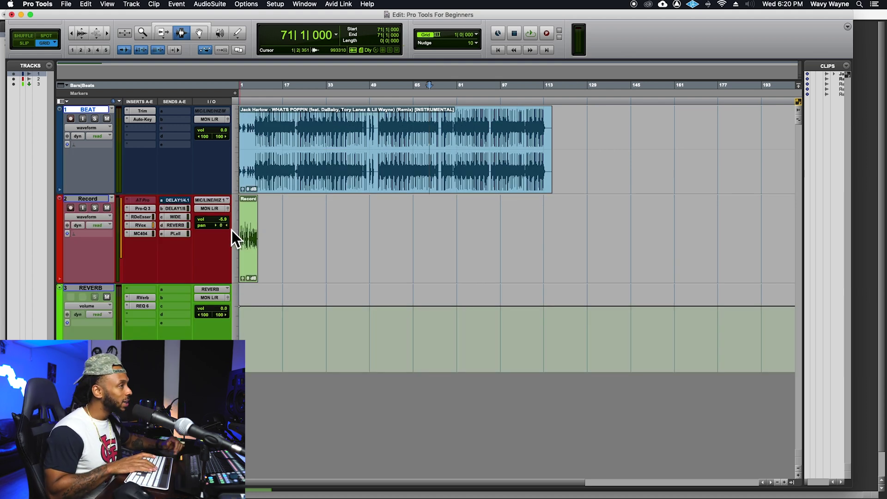
key("super+equal")
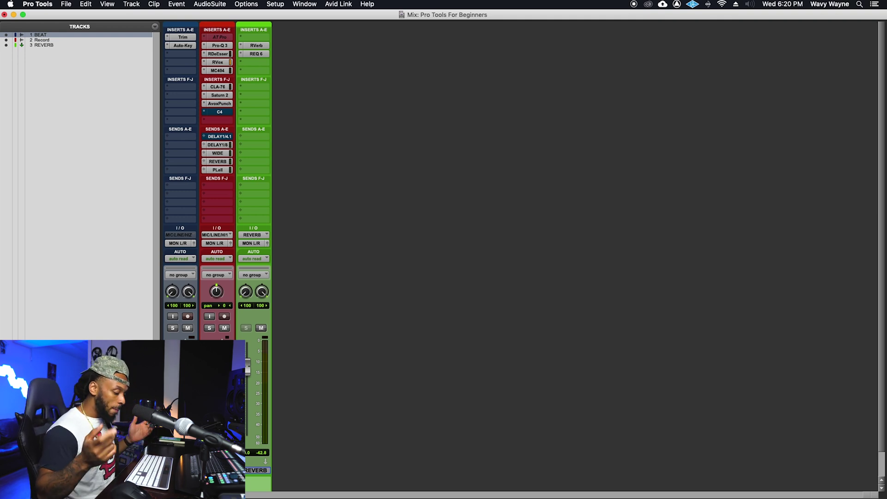
Select the REVERB track in the Mix window's Tracks list and bring up the New Tracks dialog
left_click(259, 470)
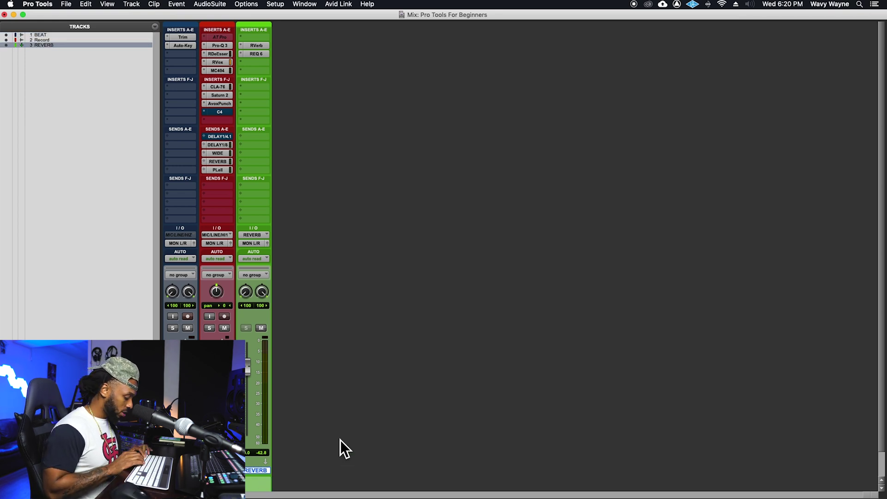
key("super+shift+n")
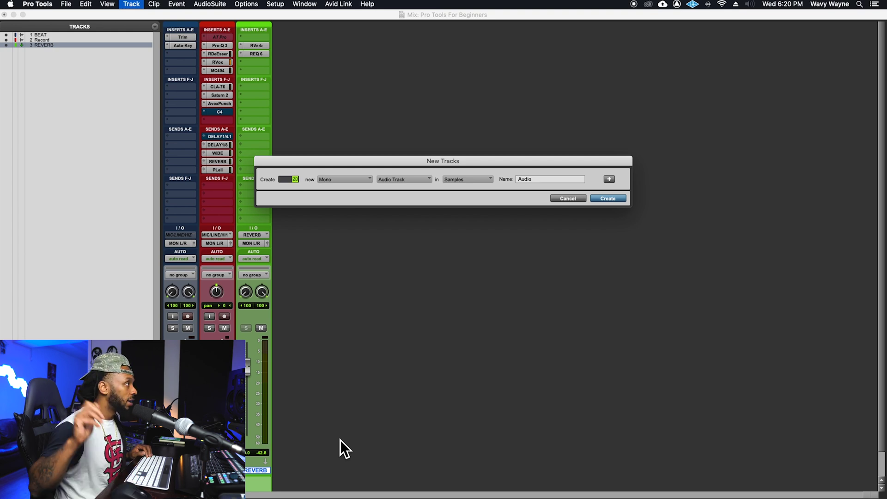
Create the 20 mono audio tracks, then hide and reshow the Tracks list
key("Return")
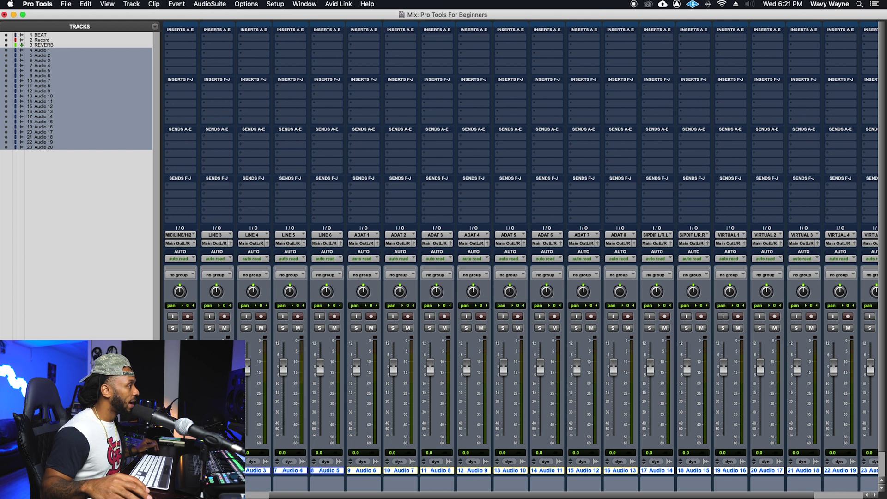
key("ctrl+alt+super+l")
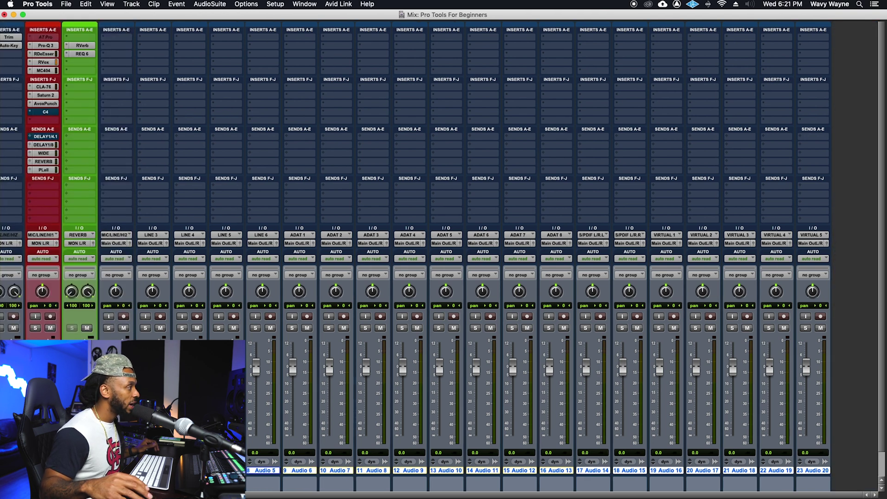
key("ctrl+alt+super+l")
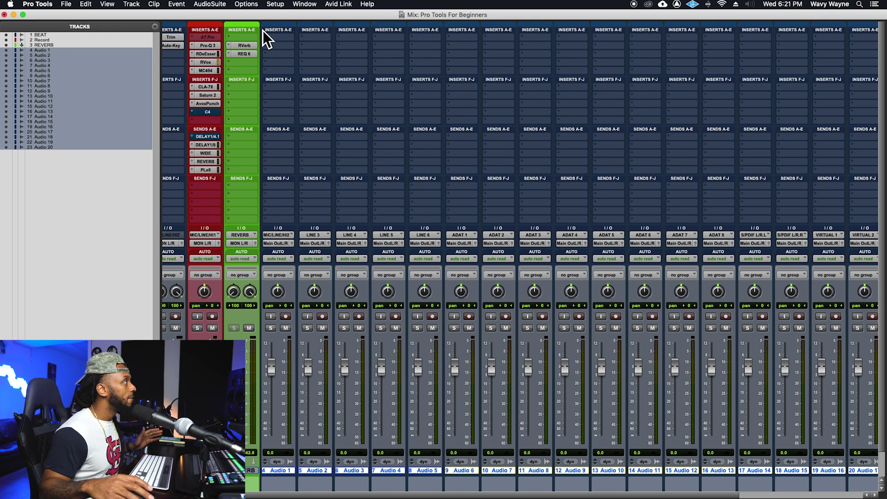
left_click(107, 4)
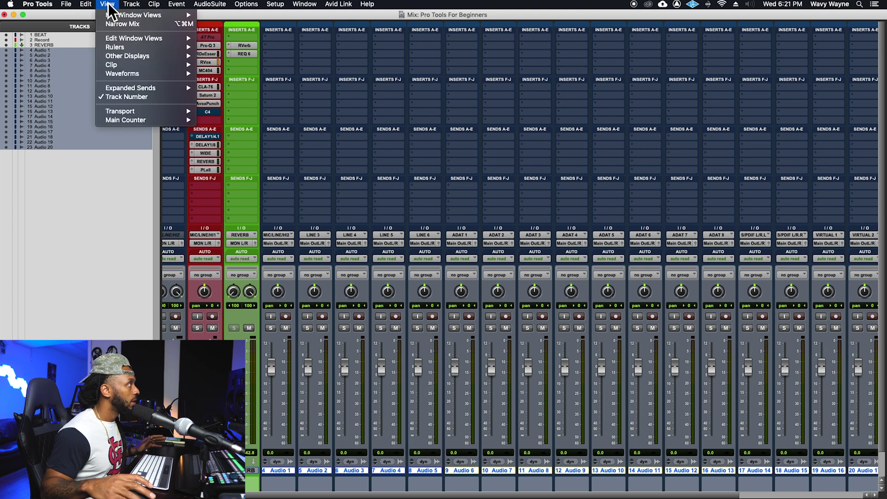
left_click(170, 27)
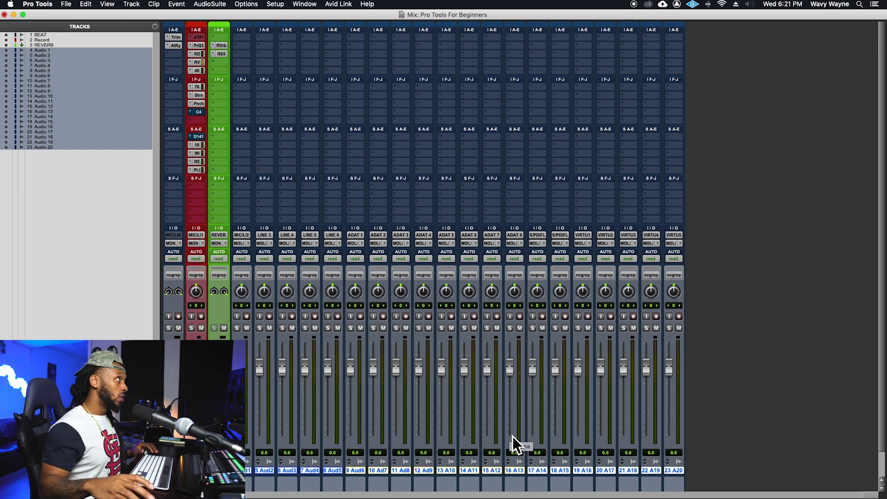
left_click(107, 5)
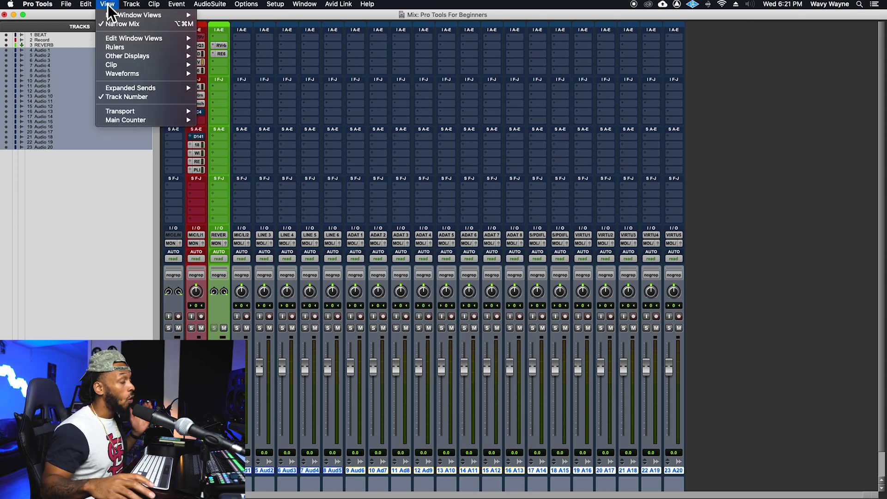
left_click(108, 4)
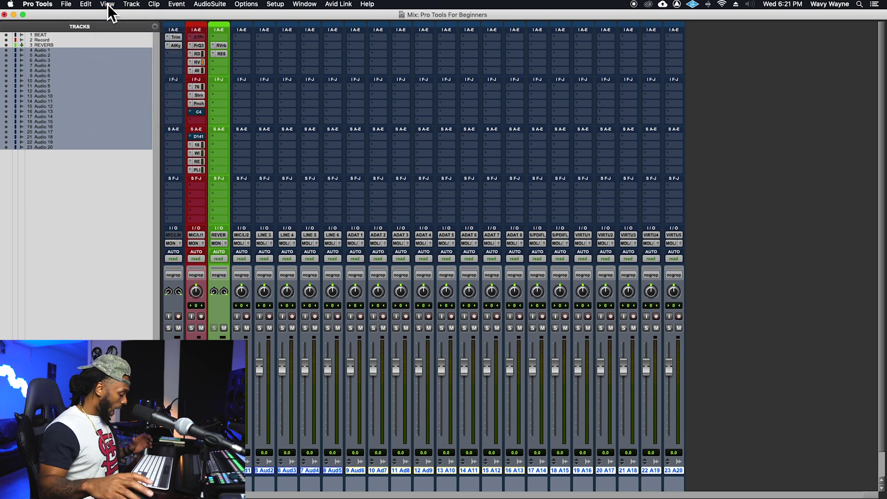
key("ctrl+alt+super+m")
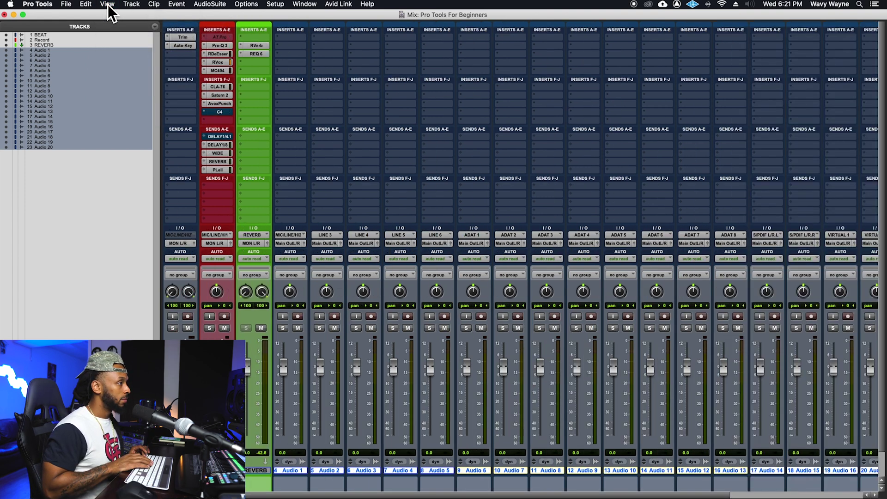
key("ctrl+alt+super+m")
key("ctrl+alt+super+m")
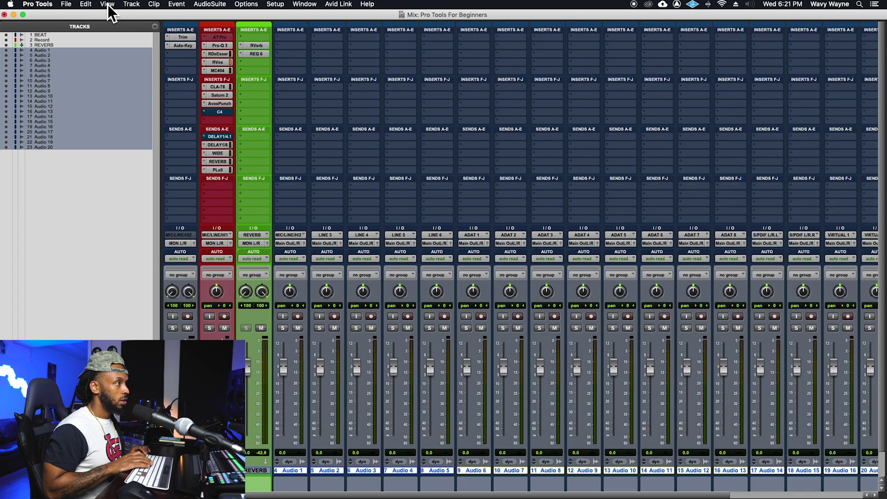
key("ctrl+alt+super+m")
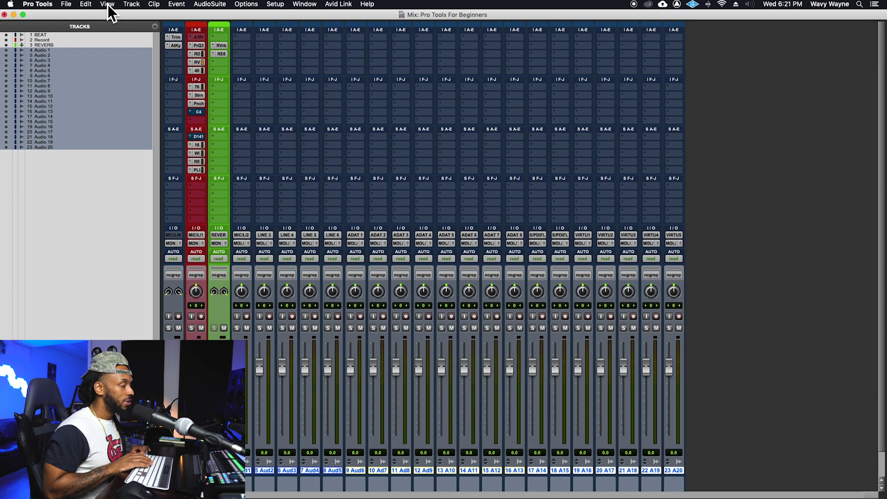
key("ctrl+alt+super+m")
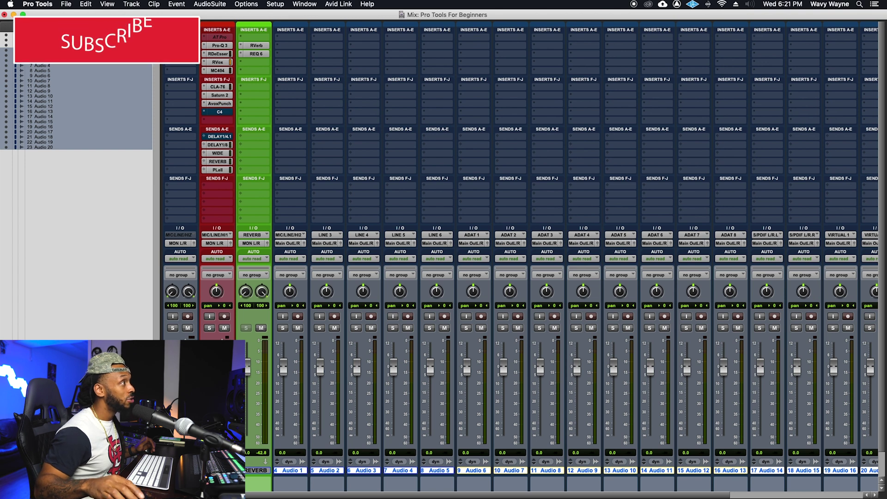
scroll(370, 307, "right", 3)
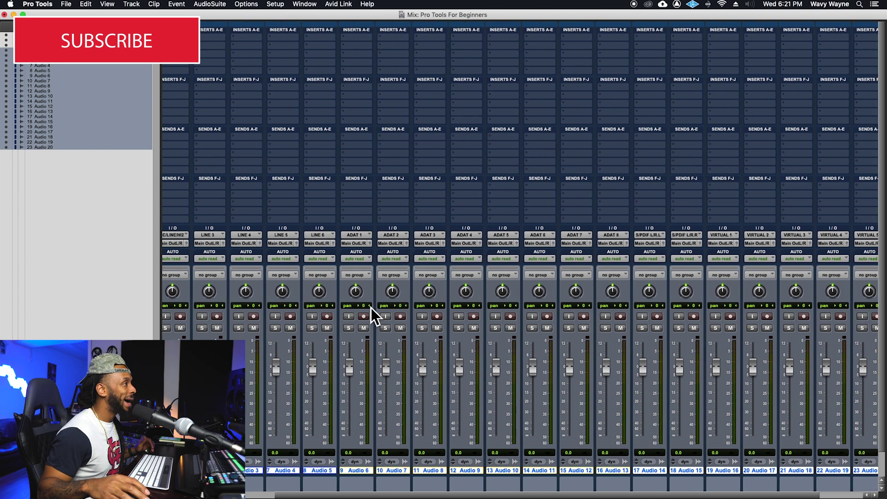
Enable Narrow Mix so all 23 channel strips fit across the mixer
scroll(370, 307, "left", 3)
scroll(371, 308, "right", 3)
scroll(369, 313, "left", 3)
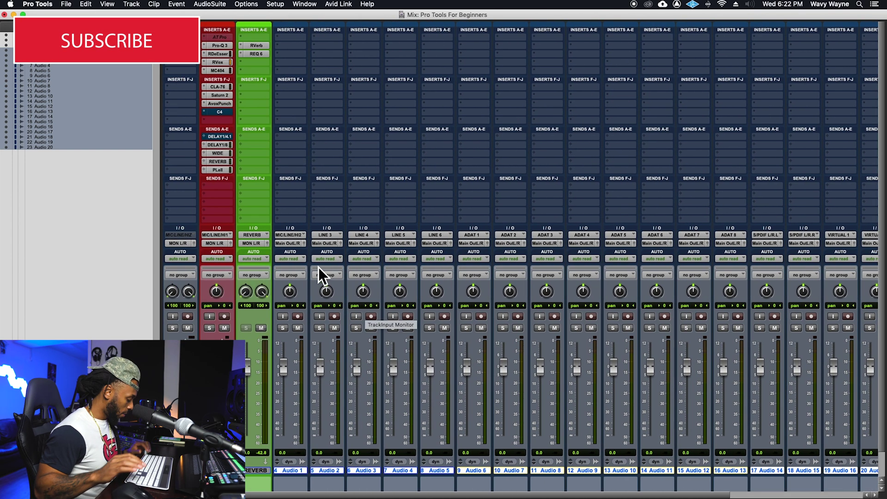
key("ctrl+alt+super+m")
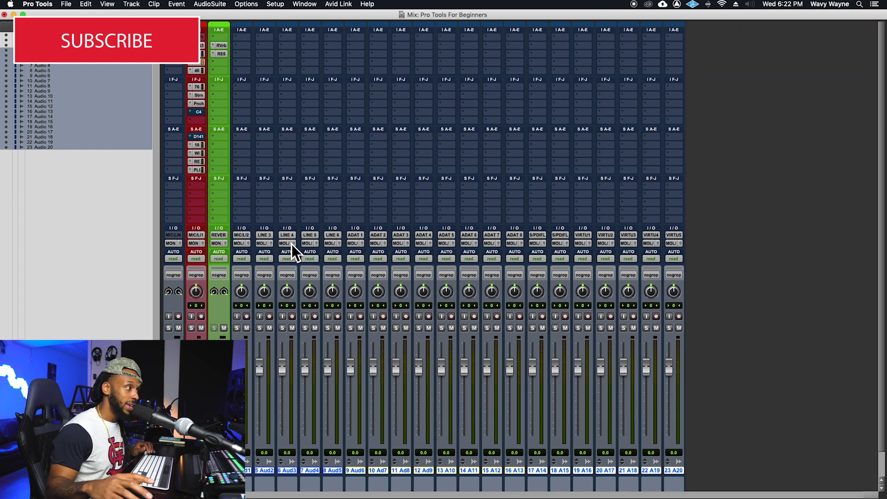